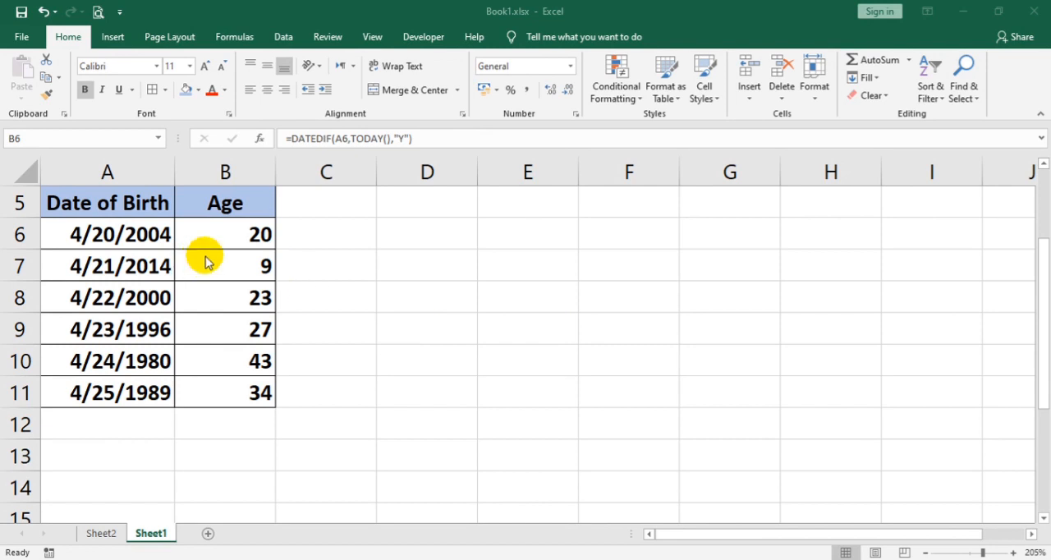
Step: Clear the existing age formulas from cells B6:B11
left_click(117, 226)
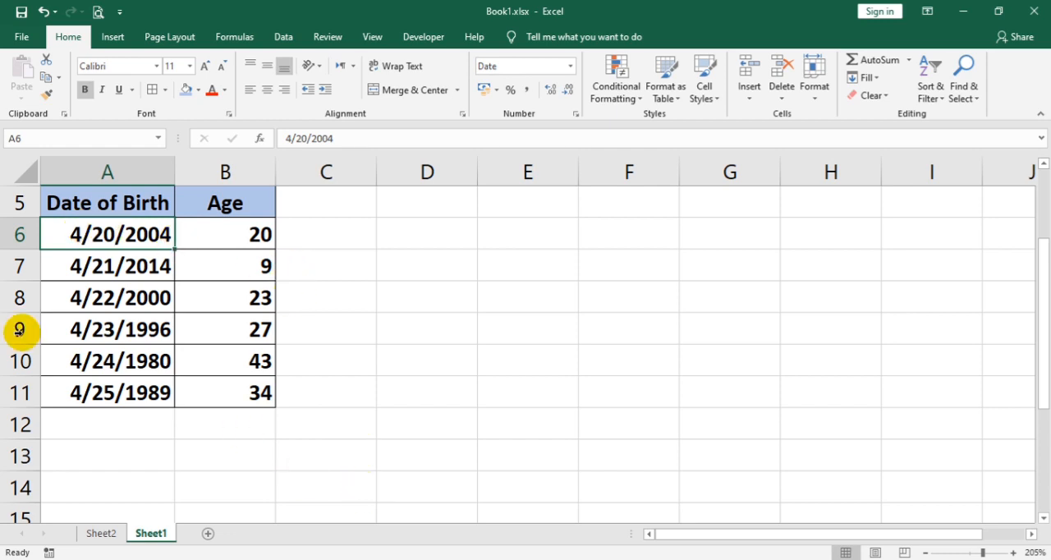
left_click_drag(210, 236, 206, 387)
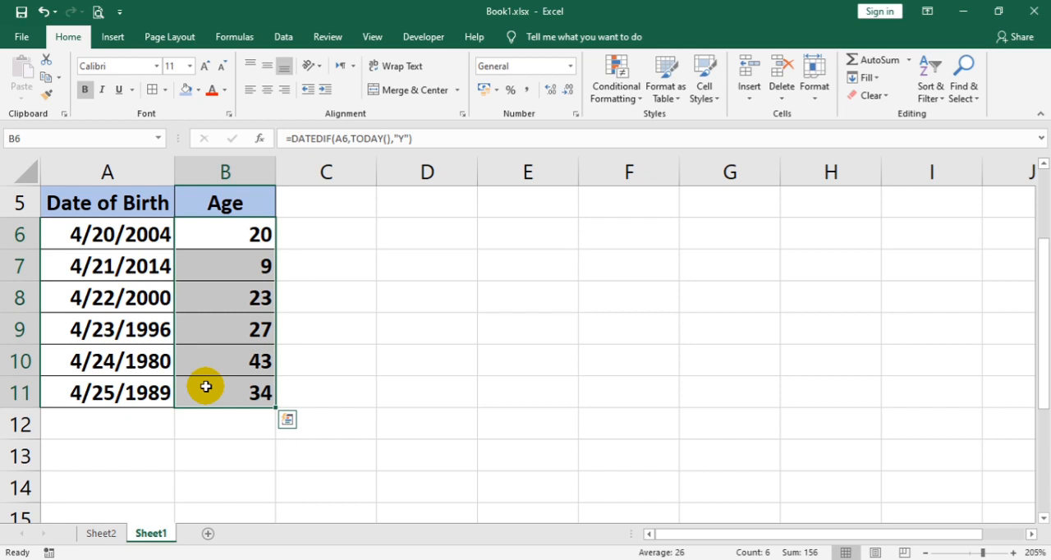
key("Delete")
Step: Enter the formula =DATEDIF(A6,TODAY(),"Y") in cell B6 to calculate the age in years
left_click(220, 234)
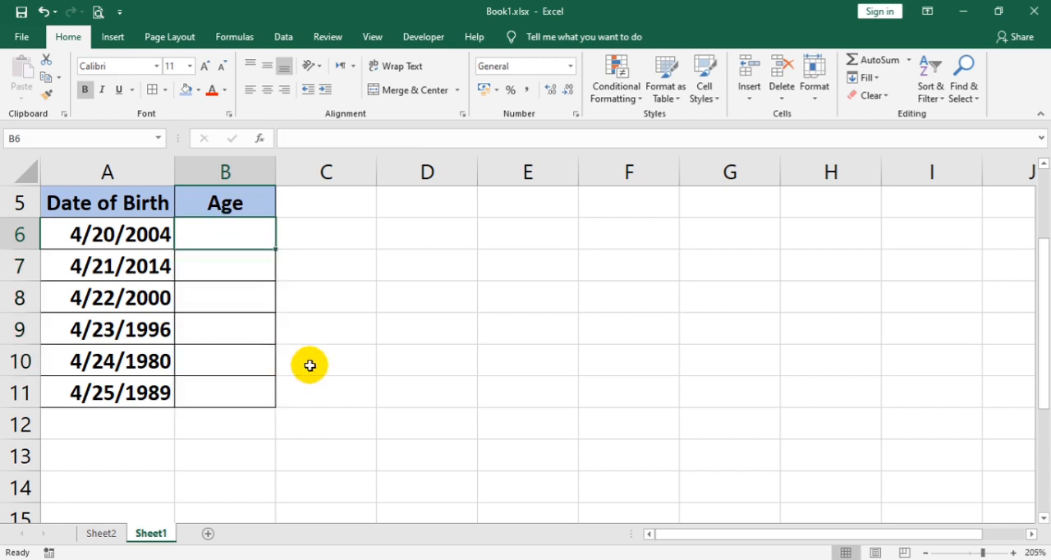
type("=")
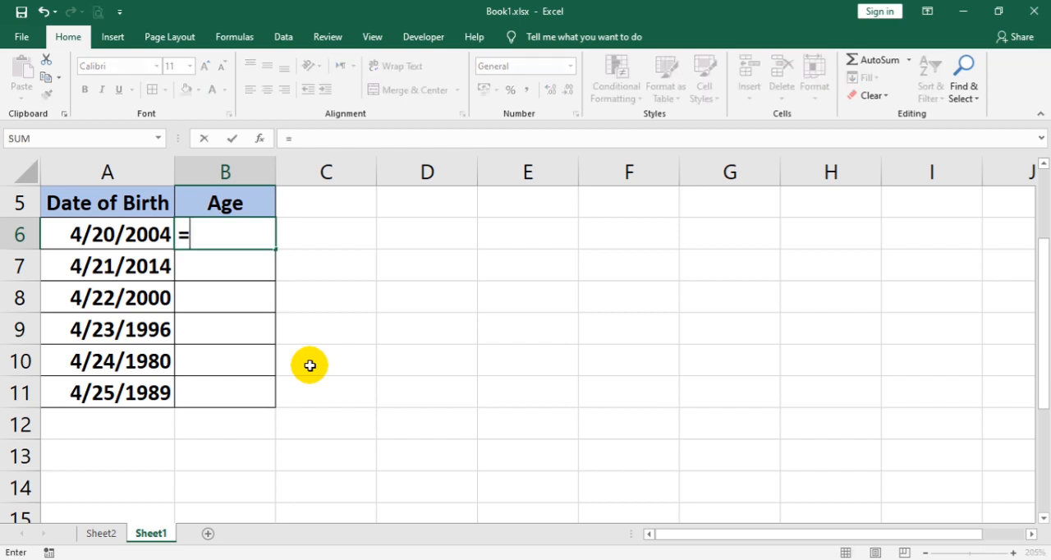
type("dat")
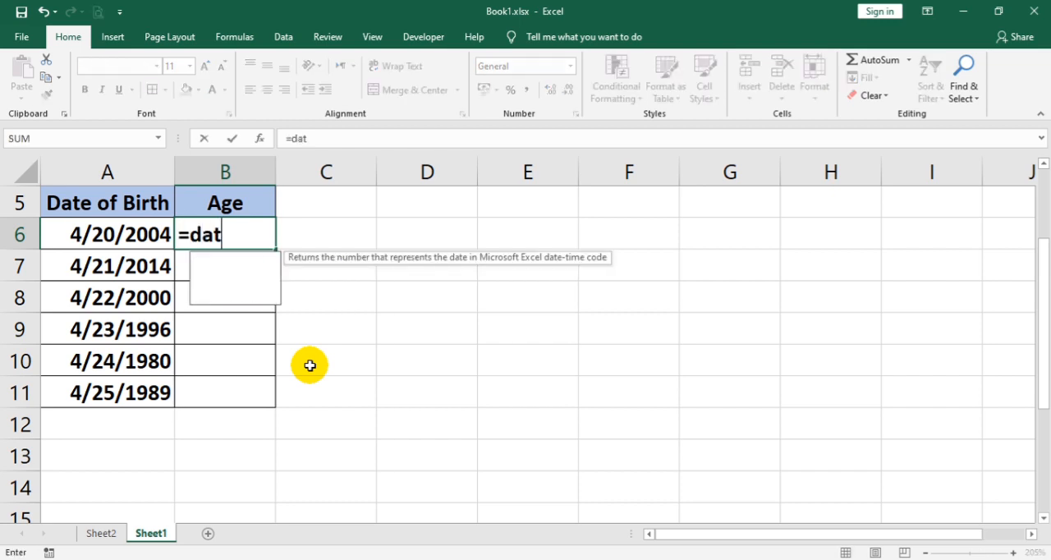
type("edif")
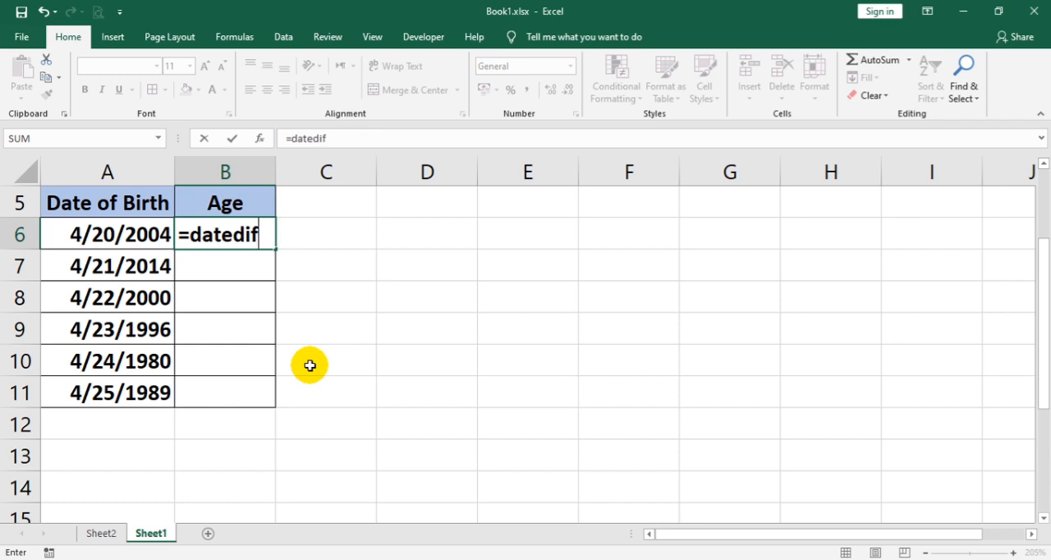
type("(")
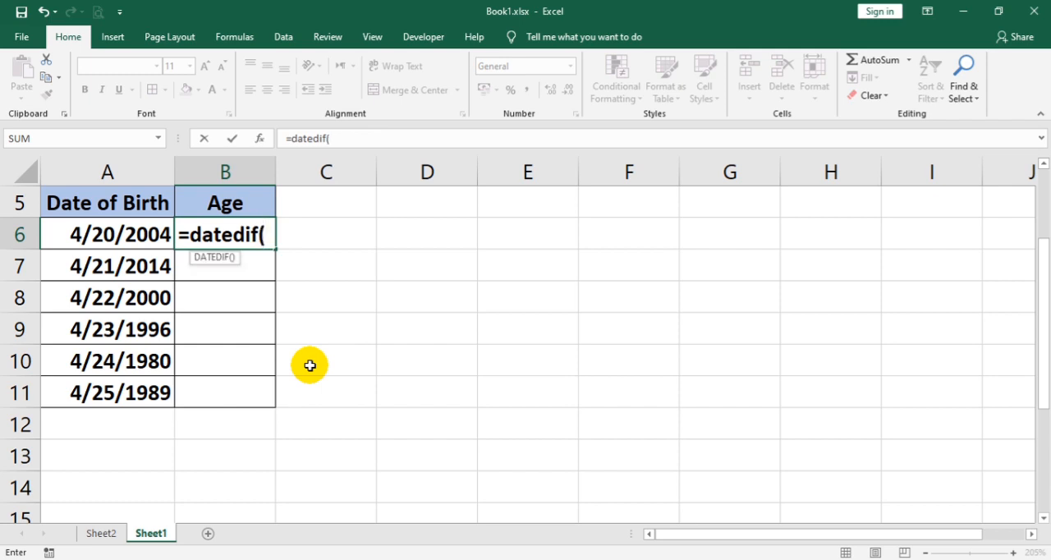
left_click(122, 236)
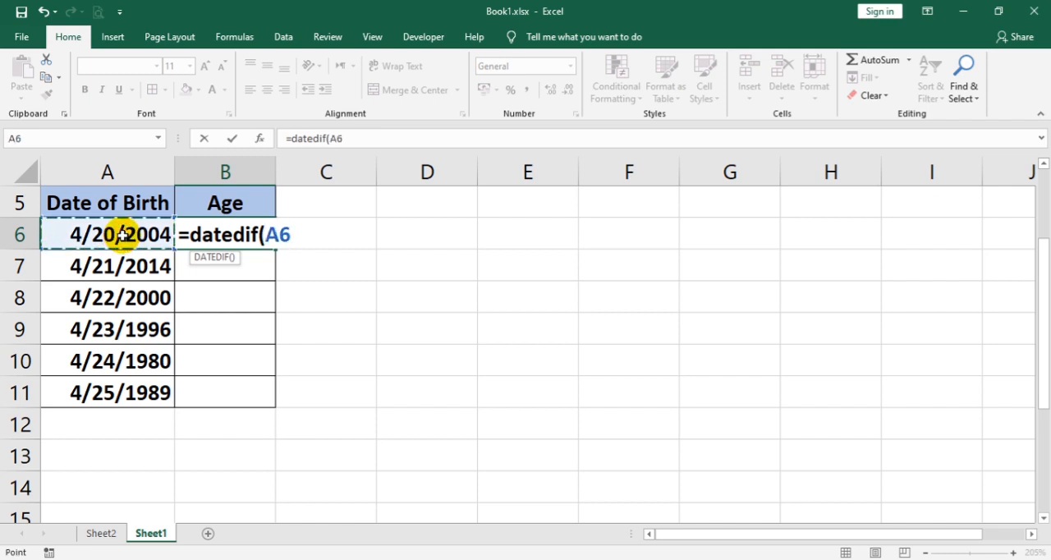
type(",")
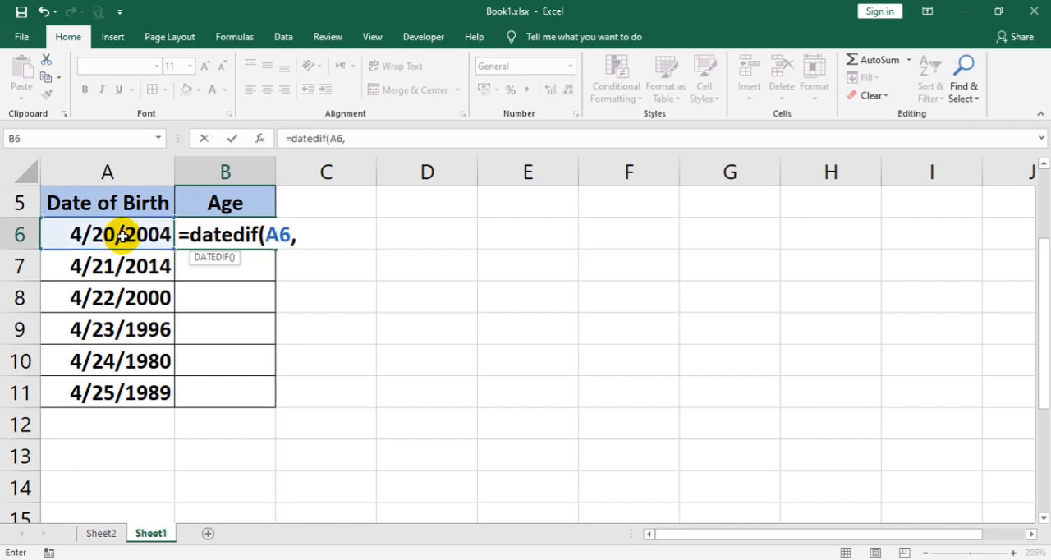
type("to")
key("Tab")
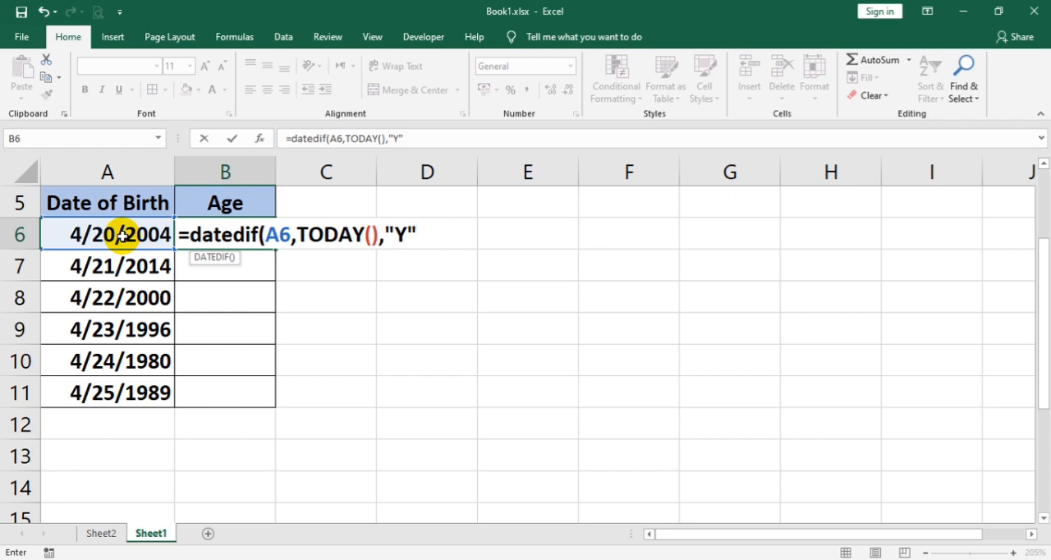
type(")")
key("Return")
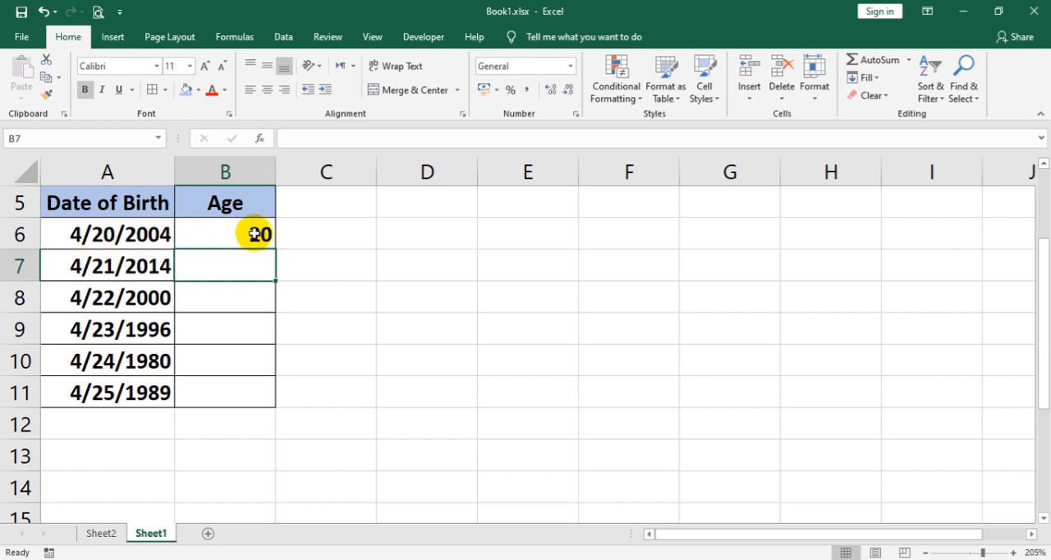
Step: Fill the age formula from B6 down through B11 for all dates of birth
left_click(213, 235)
left_click_drag(275, 248, 273, 406)
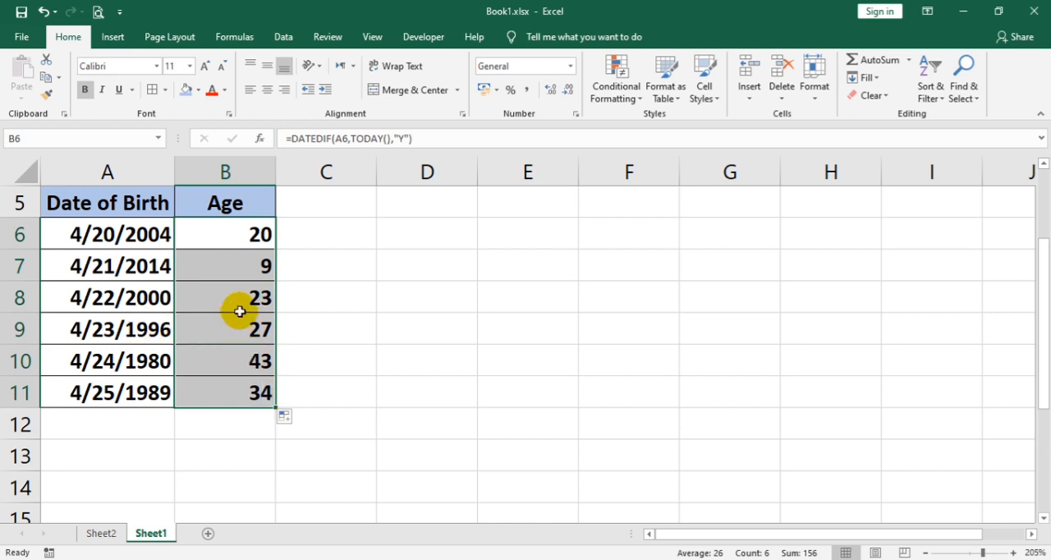
left_click(98, 239)
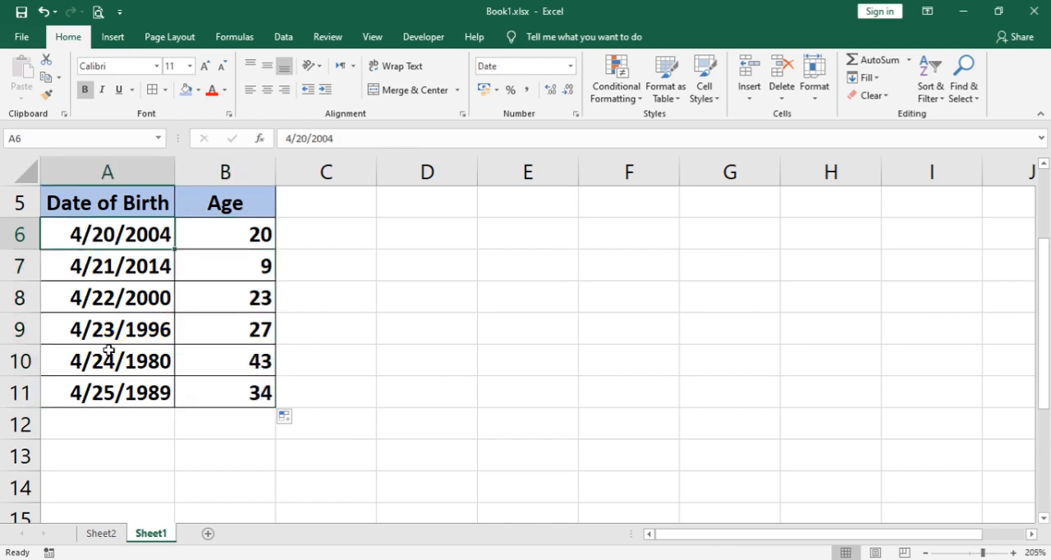
left_click(108, 351)
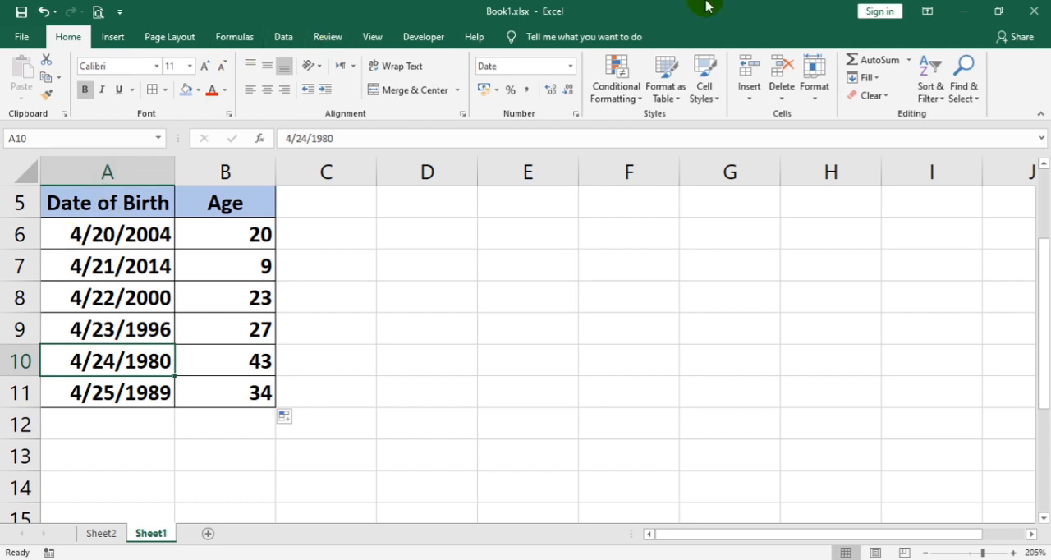
Step: Minimize the workbook to reach the desktop and extract the FarsiTools ZIP archive to the Desktop folder
left_click(958, 11)
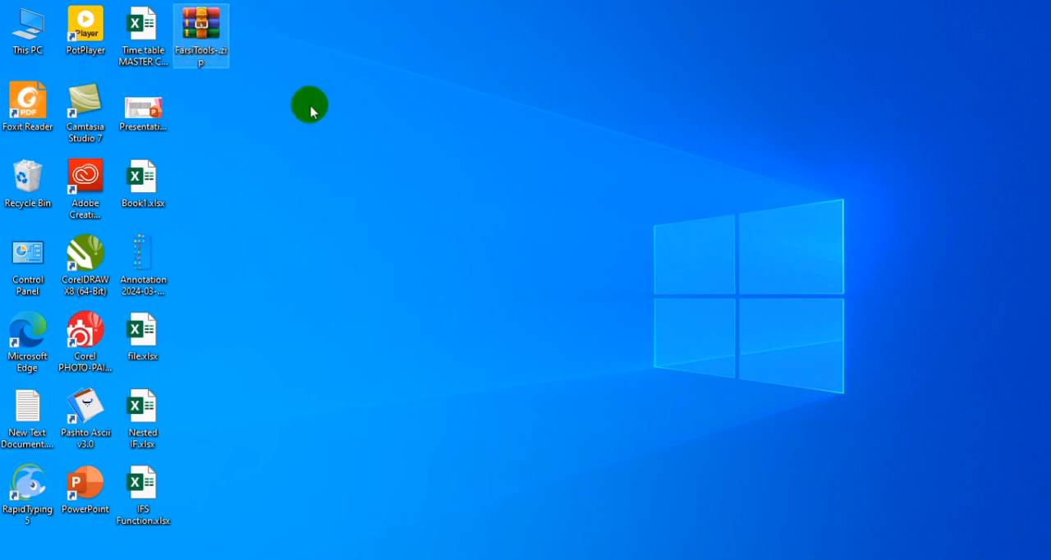
right_click(202, 33)
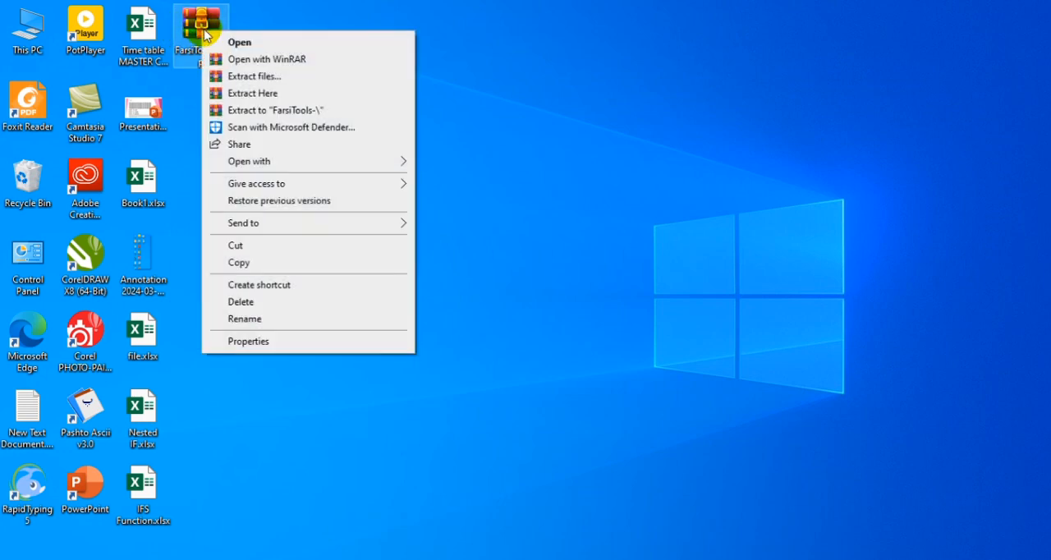
left_click(256, 76)
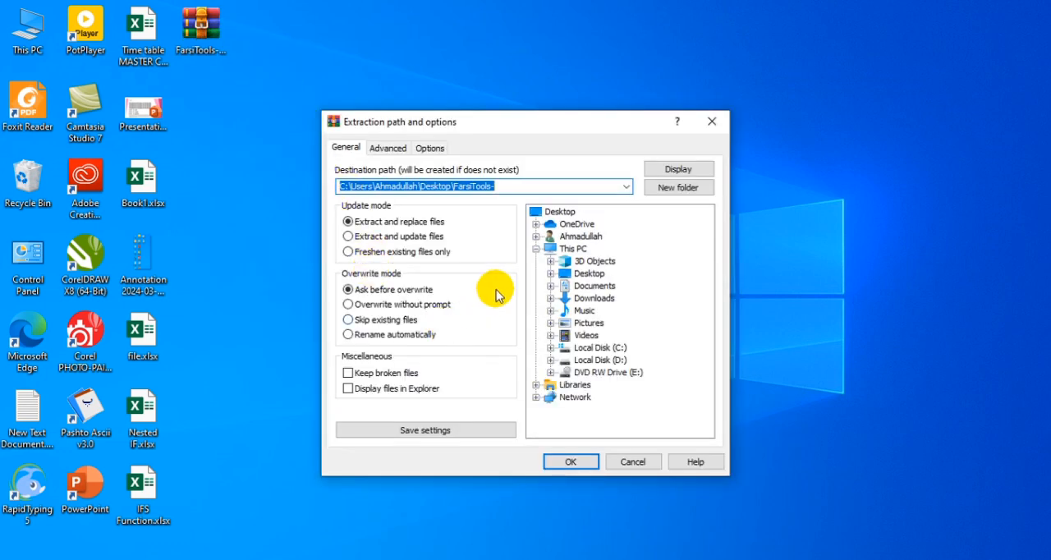
left_click(583, 275)
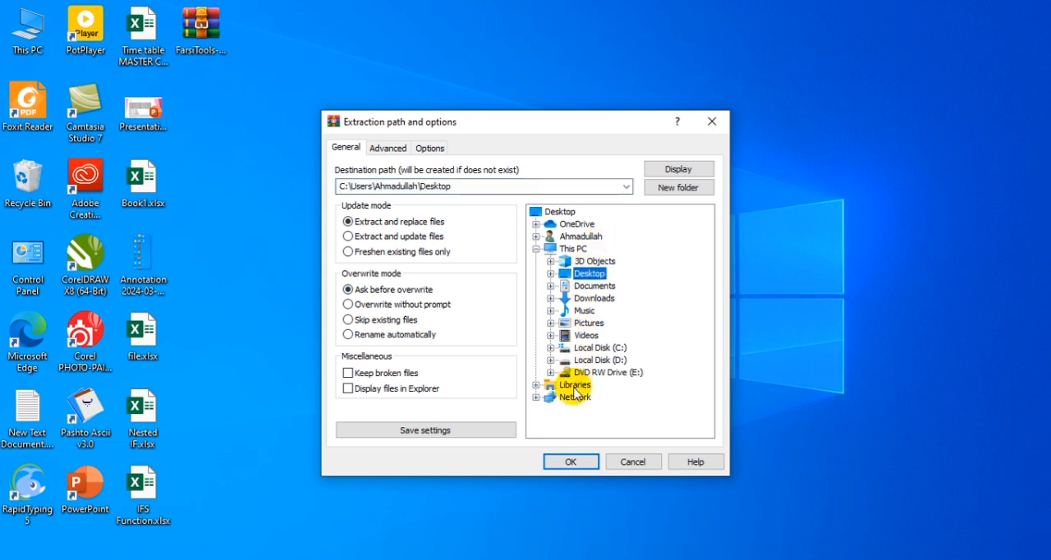
left_click(570, 462)
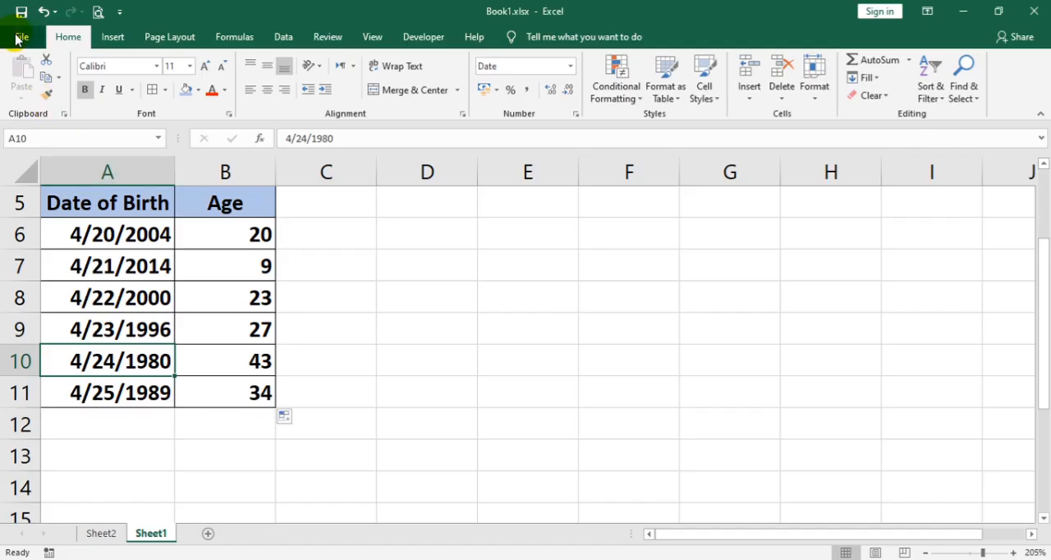
Step: Install the extracted FarsiTools add-in from the Desktop through Excel's add-in manager
left_click(20, 39)
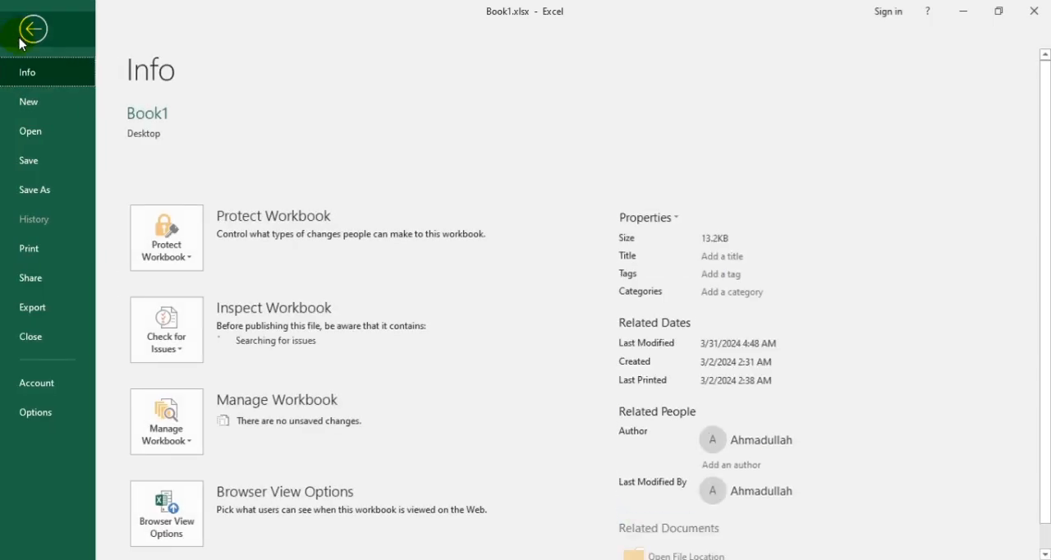
left_click(65, 414)
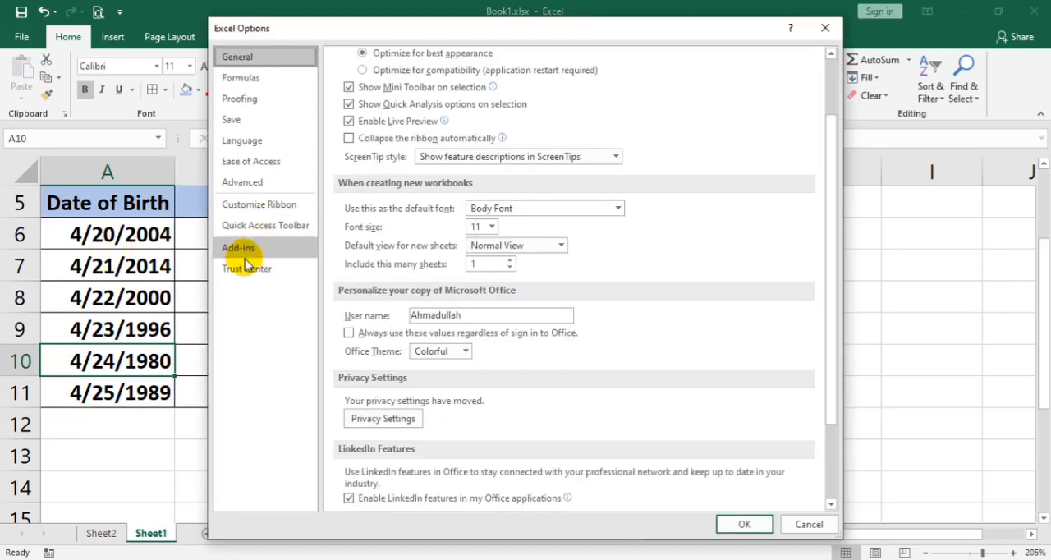
left_click(240, 250)
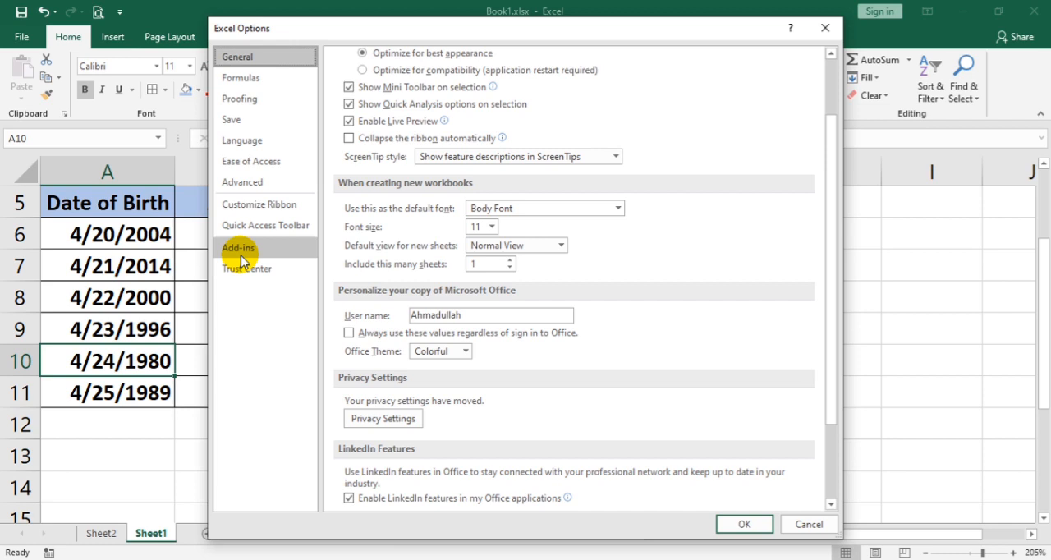
left_click(250, 248)
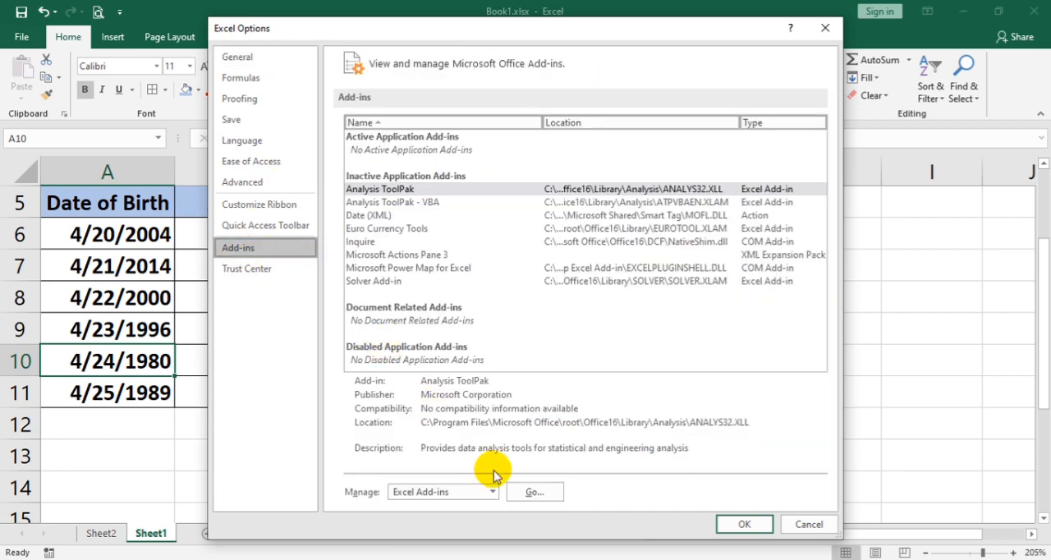
left_click(532, 492)
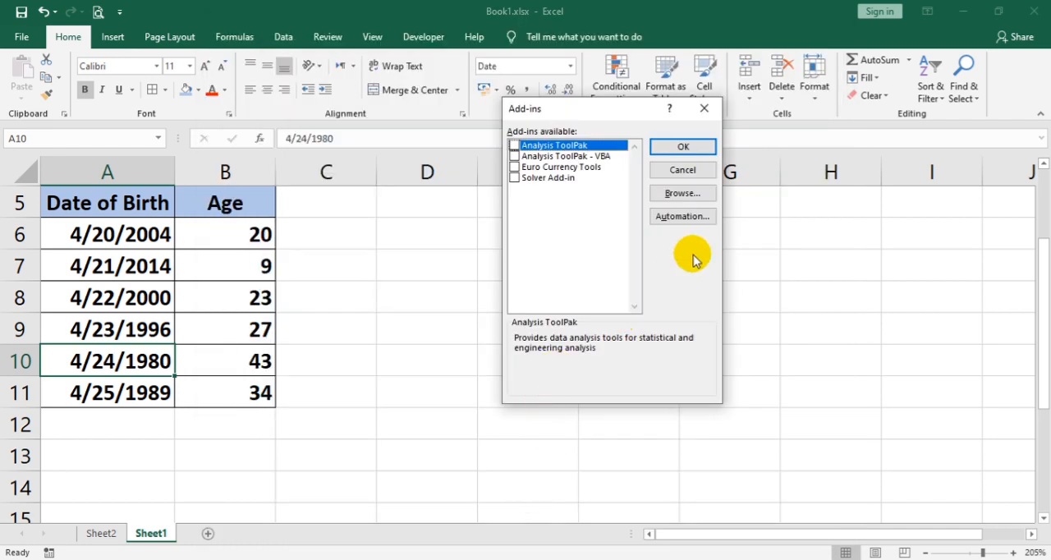
left_click(694, 197)
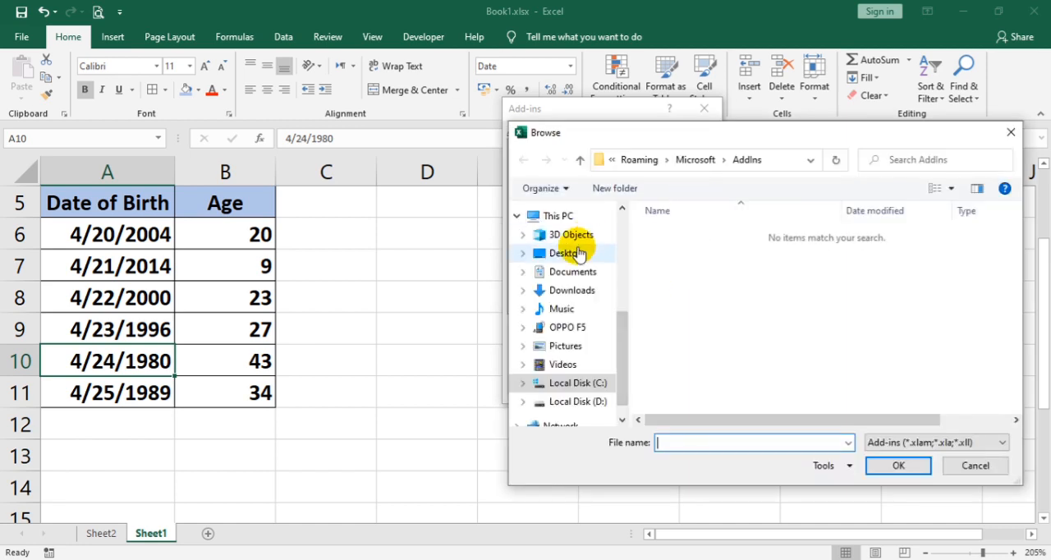
left_click(575, 253)
left_click(694, 235)
left_click(898, 465)
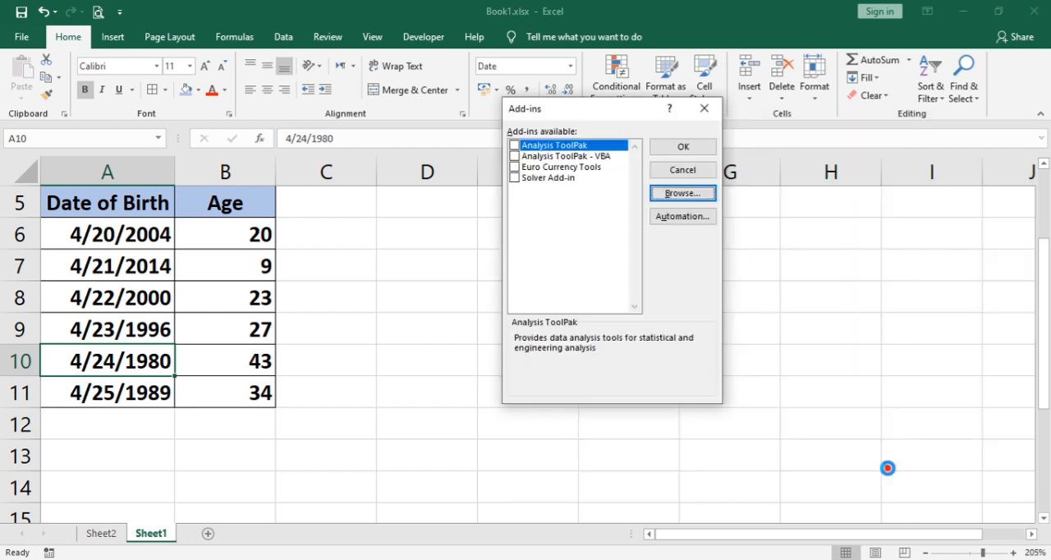
left_click(688, 147)
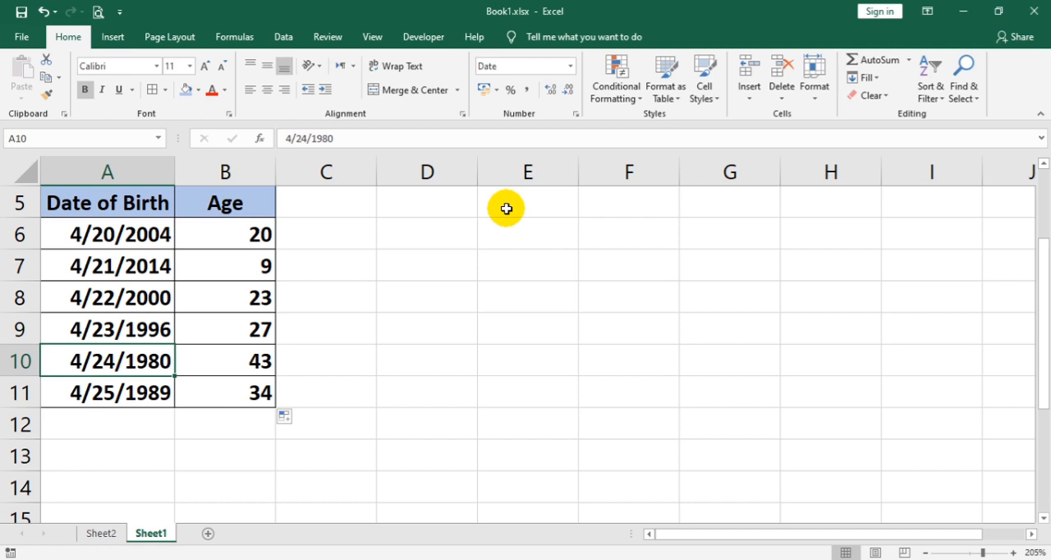
Step: Check the formula suggestions for functions starting with m in cell D6, leaving the cell empty
left_click(451, 241)
type("=")
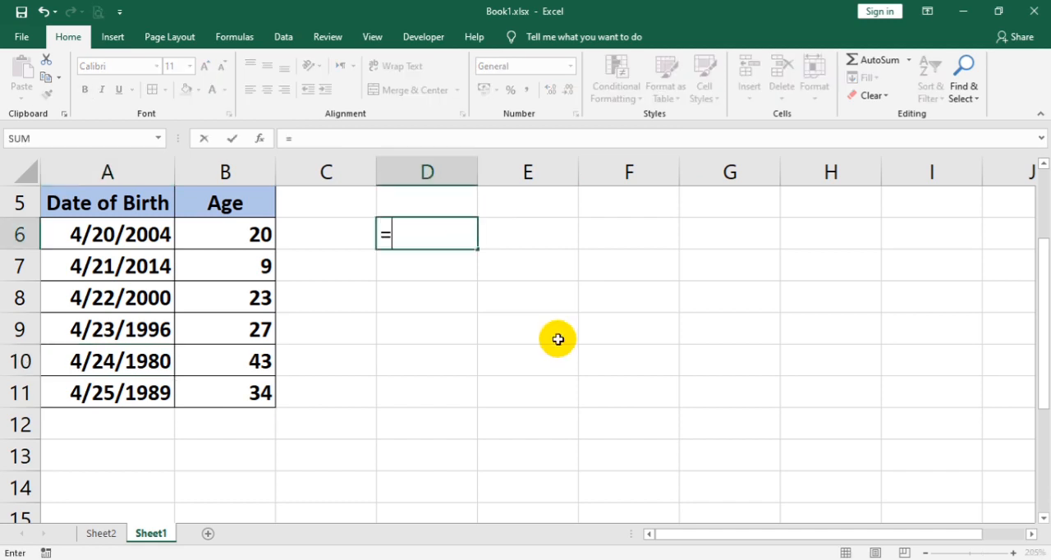
type("m")
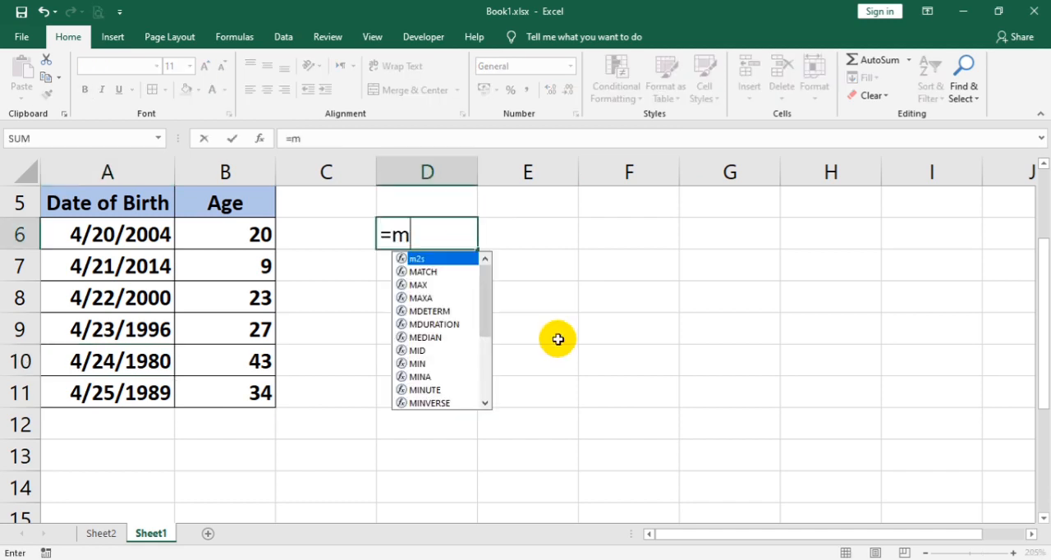
key("Escape")
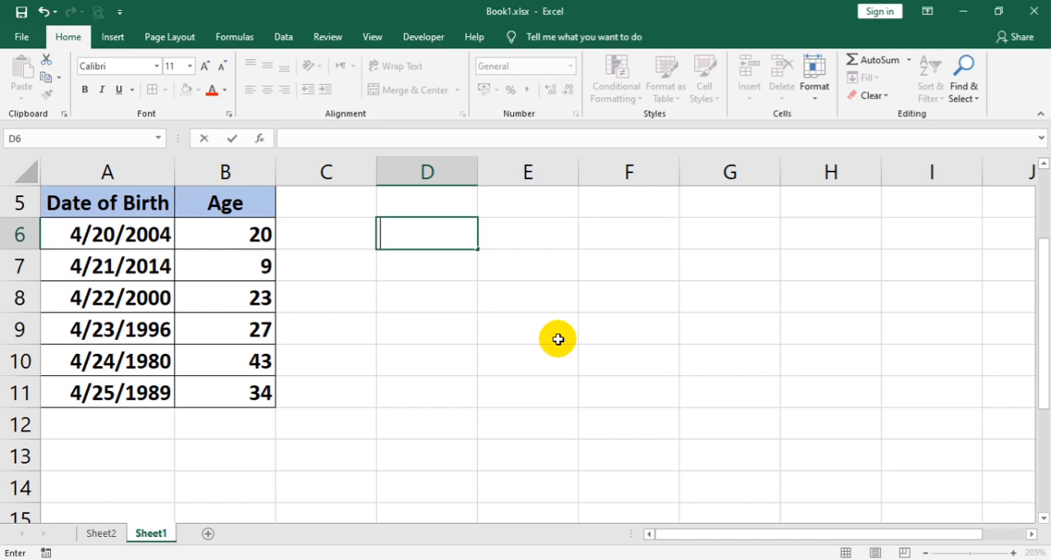
Step: Clear the dates of birth and ages from cells A6:B11, keeping the header row
left_click(172, 330)
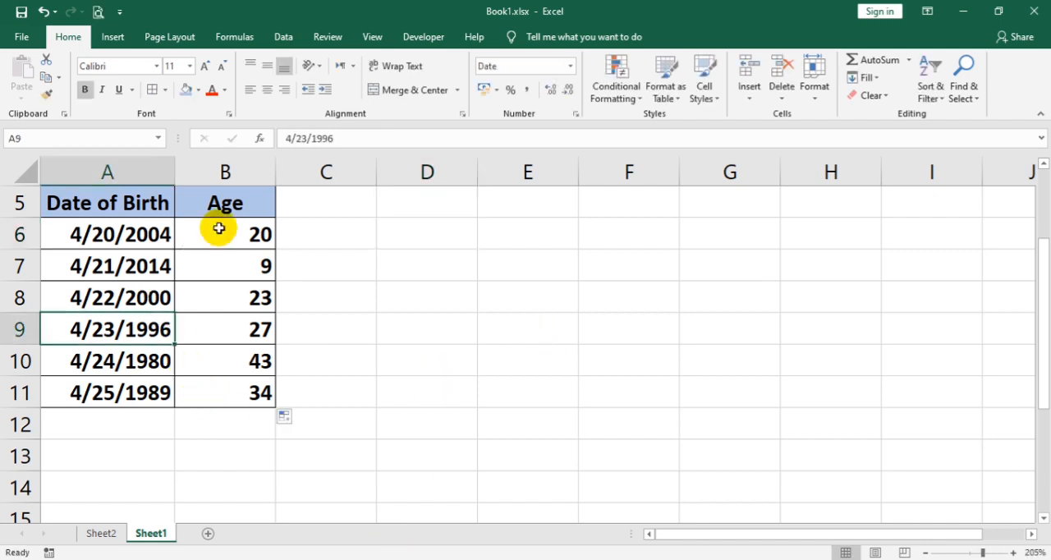
left_click_drag(153, 235, 265, 396)
key("Delete")
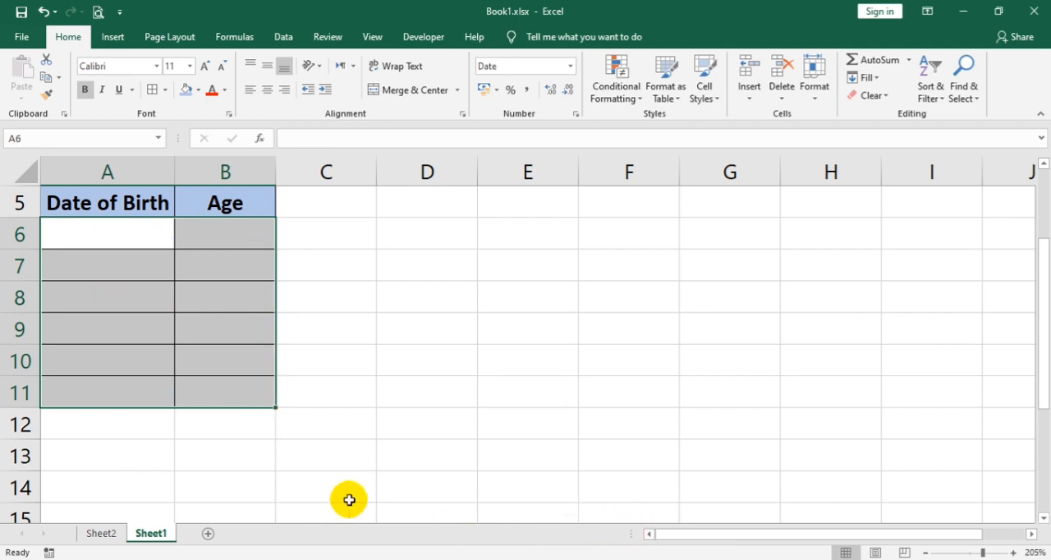
Step: Insert an entire column before the Date of Birth column
left_click(107, 360)
right_click(93, 231)
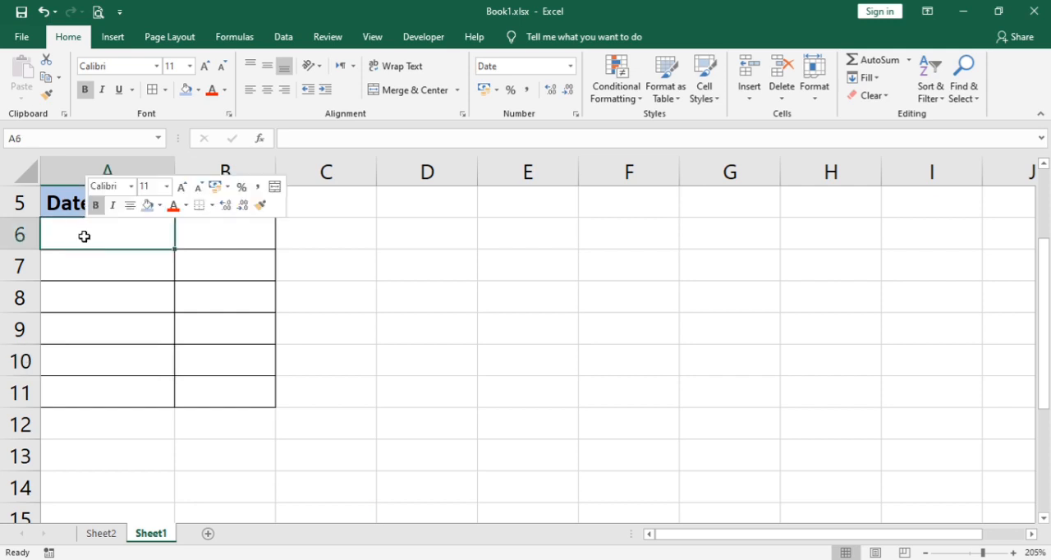
left_click(135, 362)
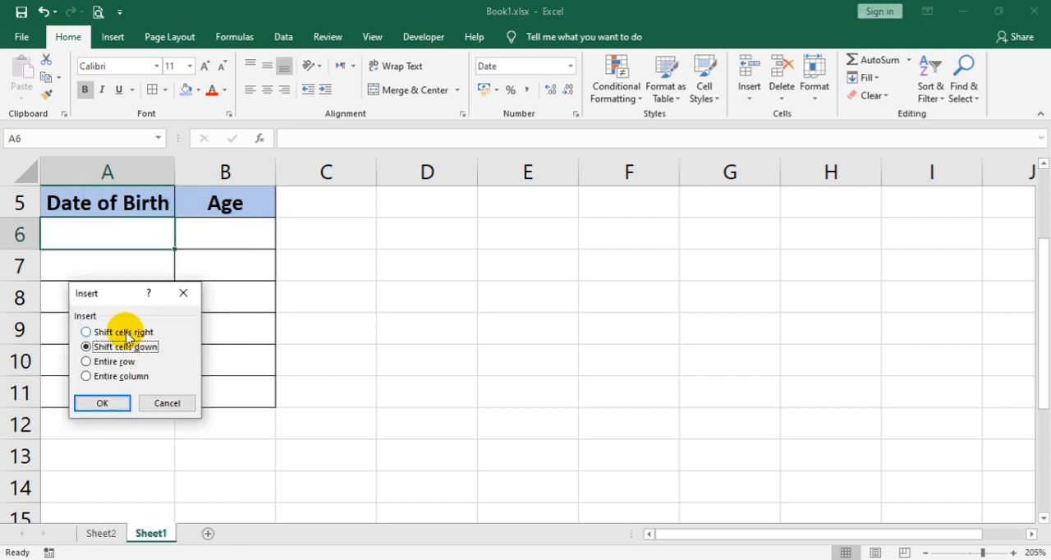
left_click(125, 361)
left_click(119, 376)
left_click(115, 404)
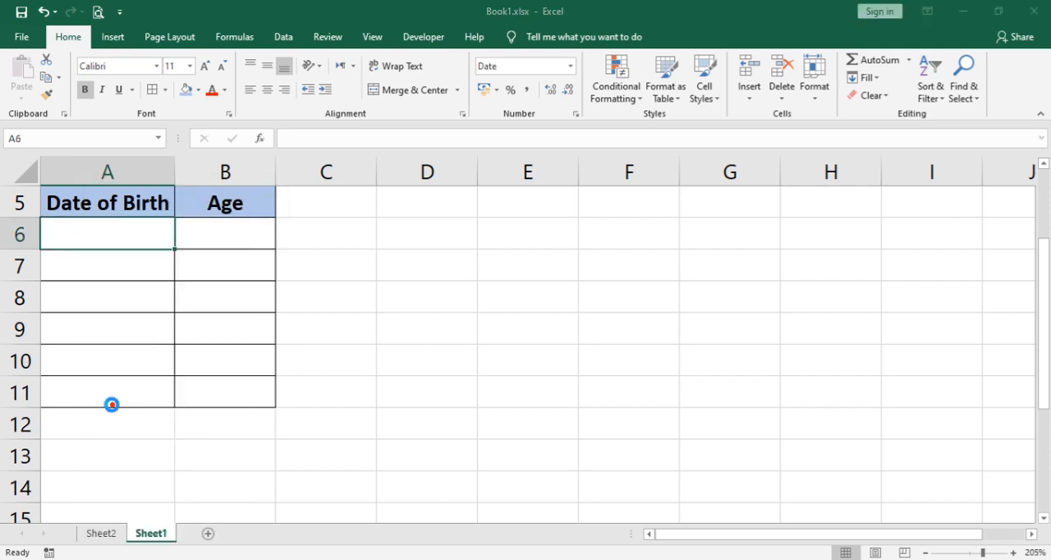
Step: Enter the header "Date of Birth" in cell A5 and fit column A's width to it
left_click(110, 202)
left_click(110, 201)
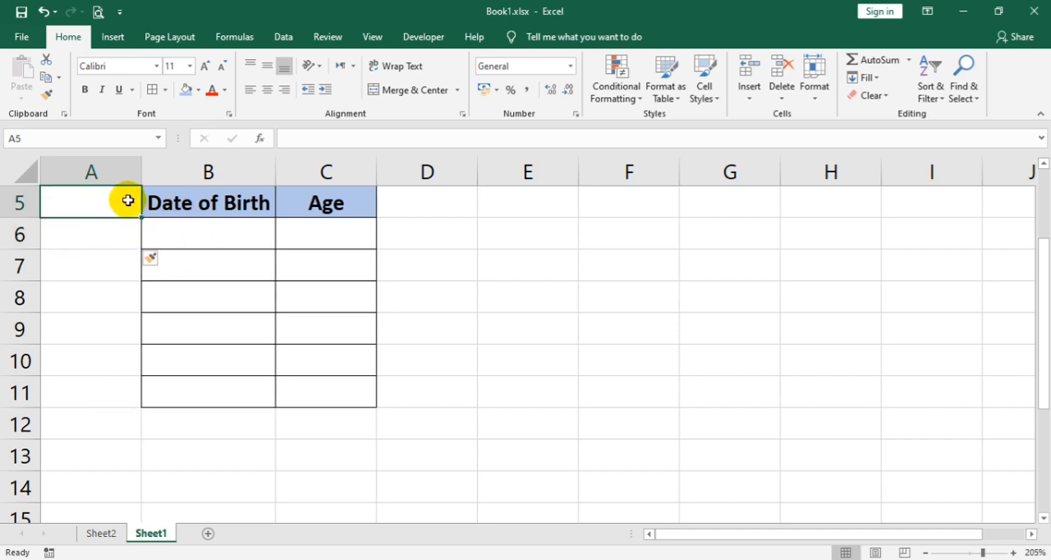
type("D")
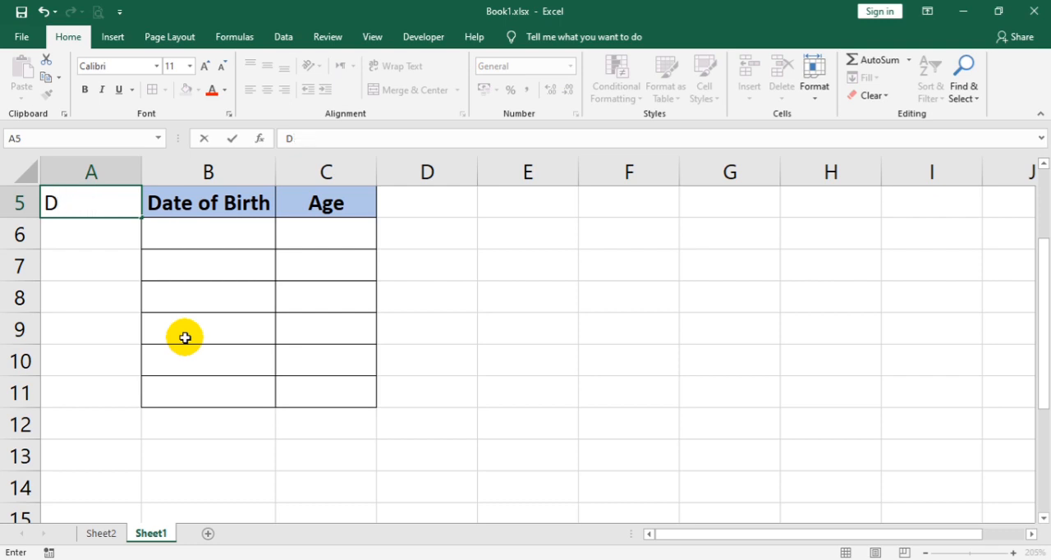
type("kae of ")
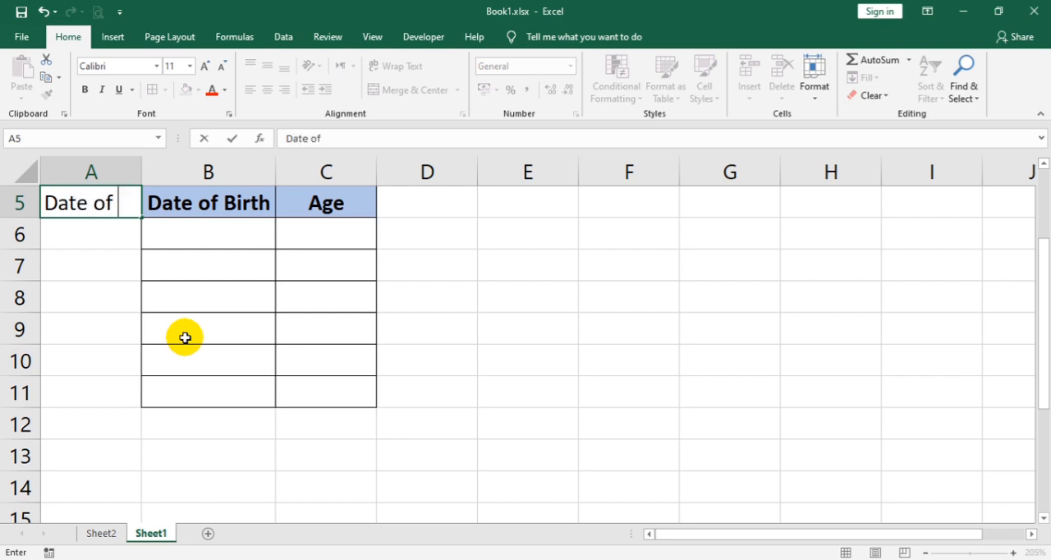
type("Bith")
key("Return")
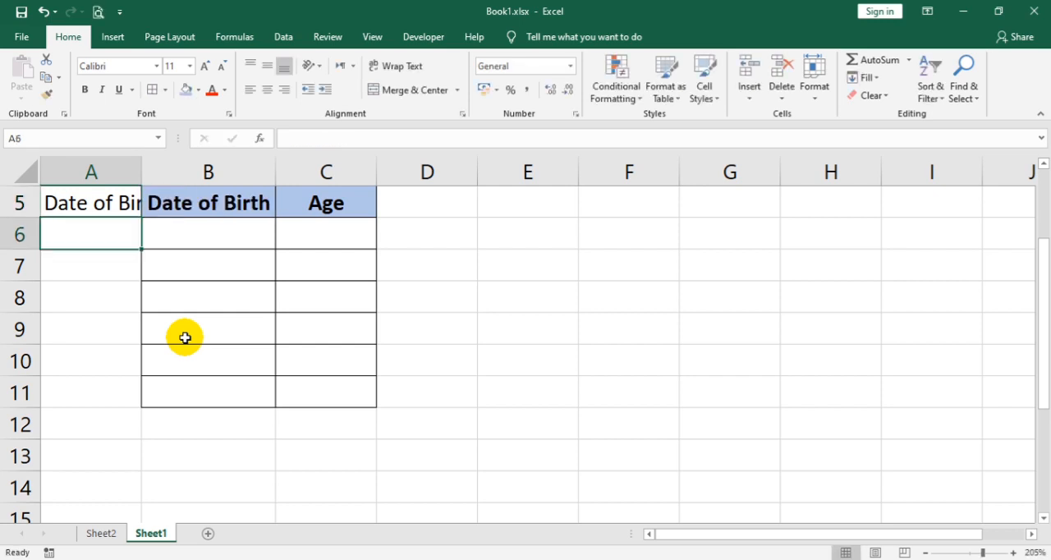
double_click(141, 171)
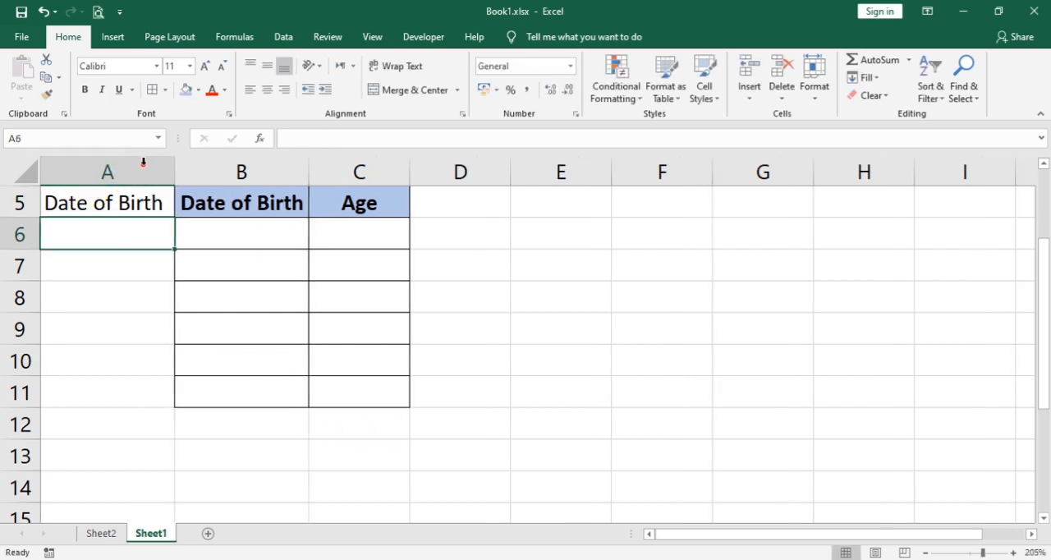
Step: Copy the formatting of header cell B5 onto cells A5:A11 with Format Painter
left_click(188, 203)
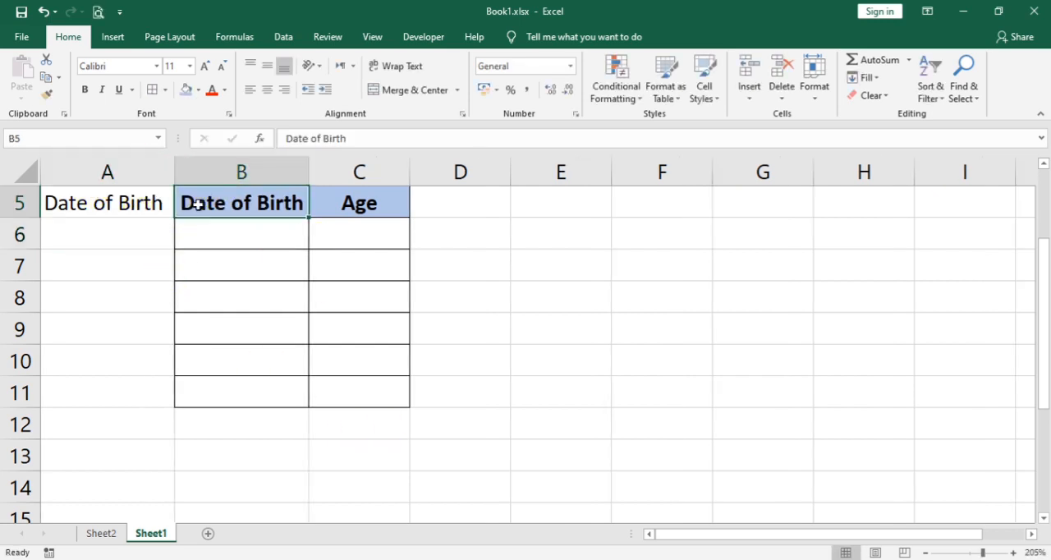
left_click(47, 95)
mouse_move(68, 197)
left_mouse_down()
mouse_move(93, 288)
mouse_move(94, 395)
left_mouse_up()
left_click(147, 250)
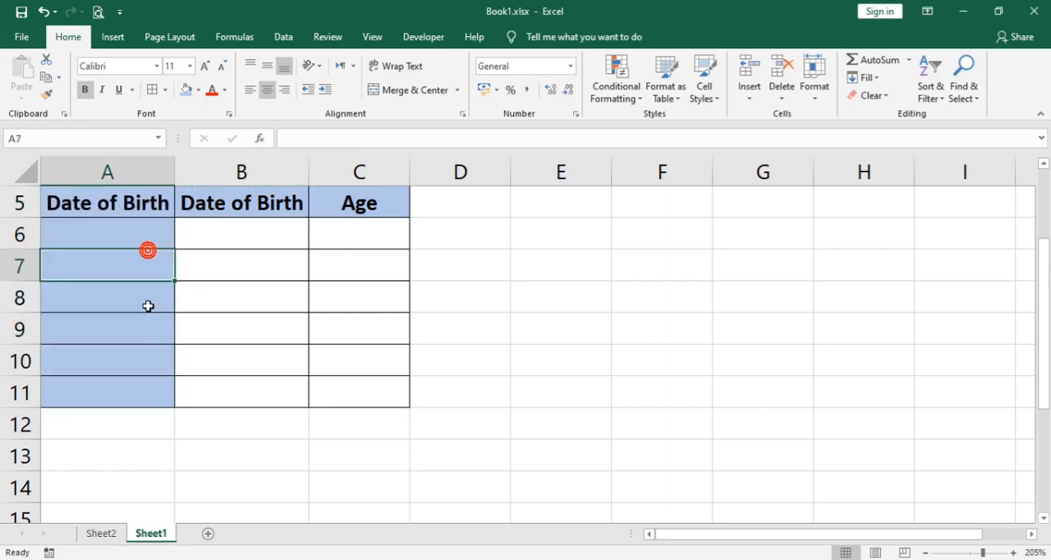
Step: Enter the first Persian-calendar date of birth in cell A6, in year/month/day format
left_click(134, 224)
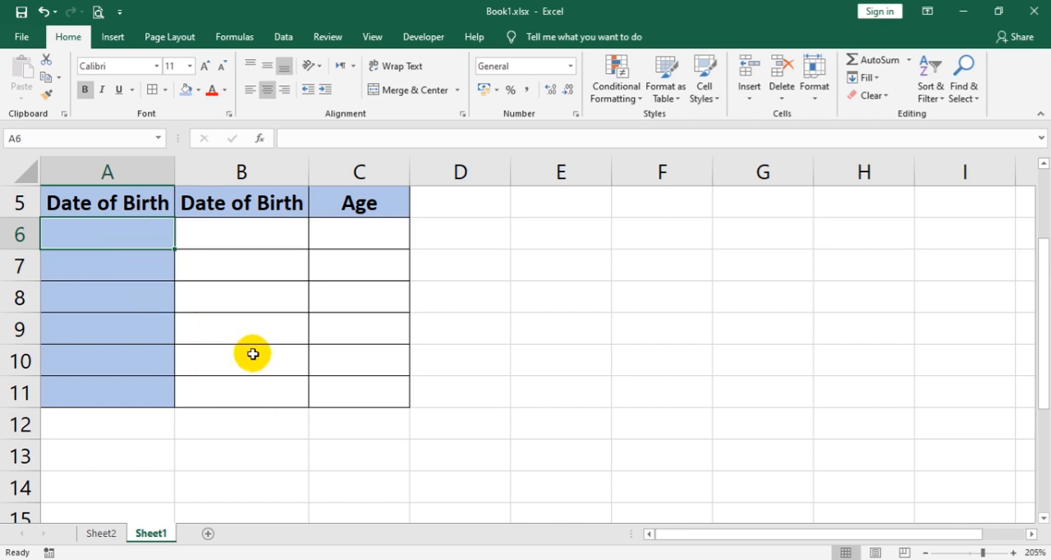
type("1372/06/15")
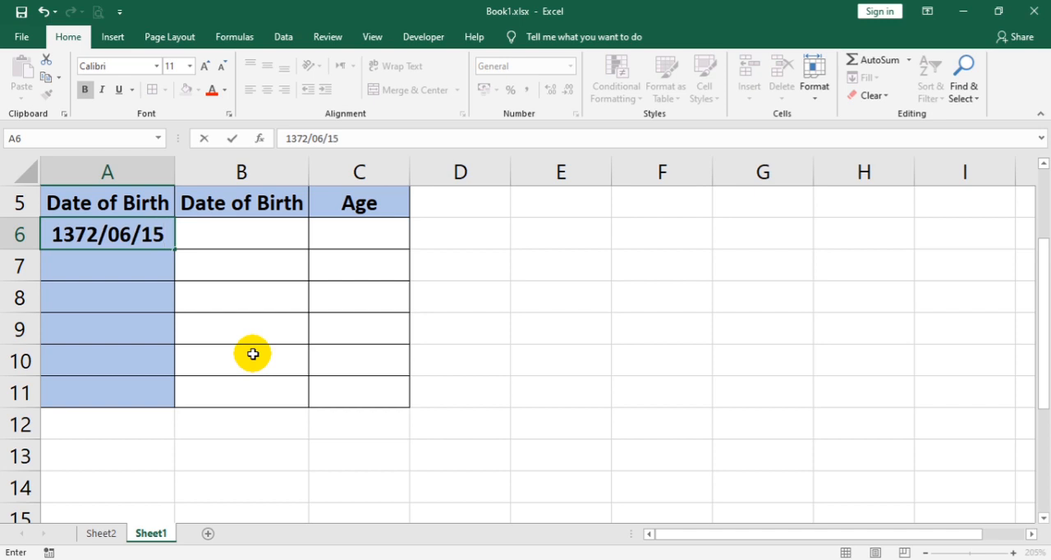
key("Return")
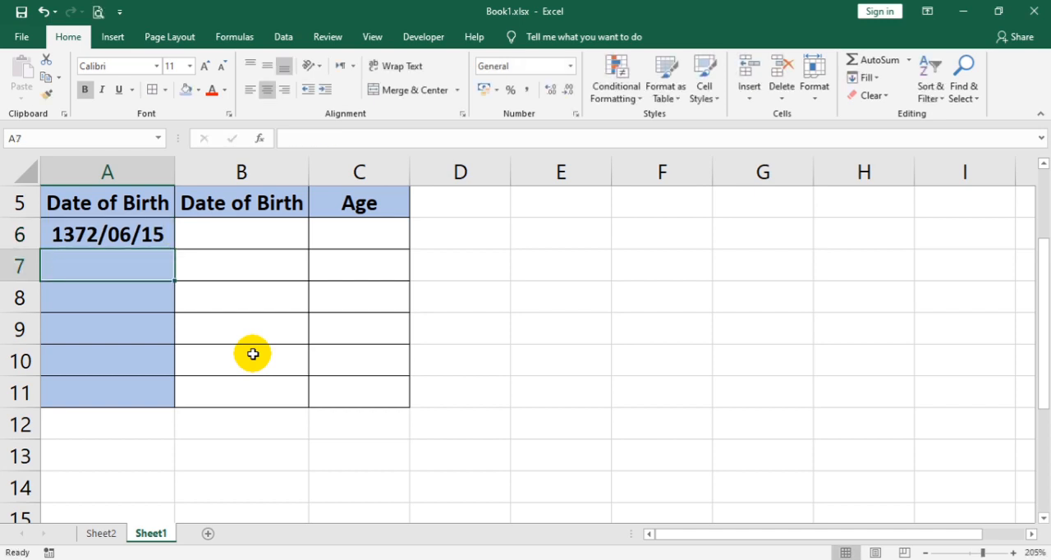
Step: Enter the second Persian-calendar date of birth in cell A7, in year/month/day format
type("139")
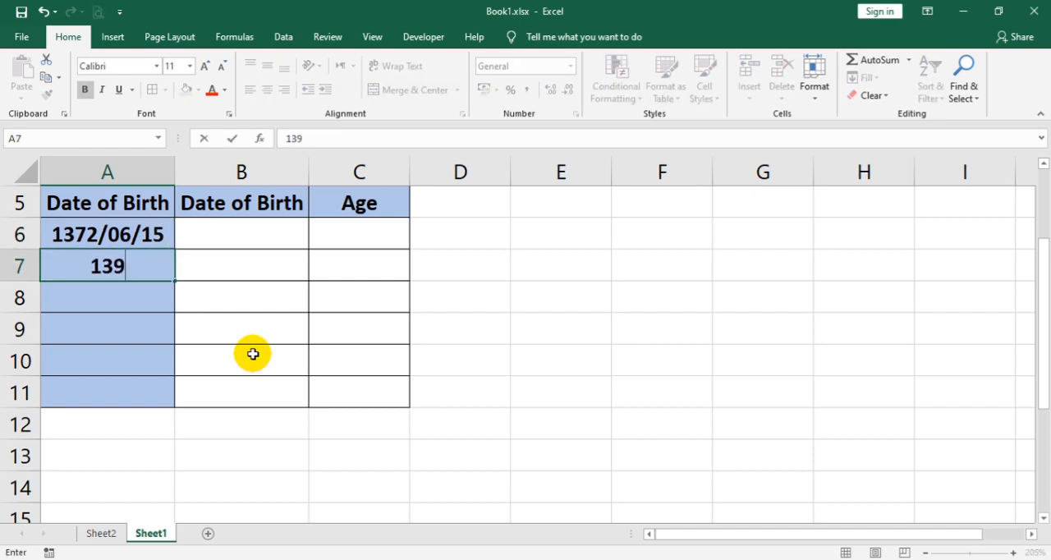
type("0")
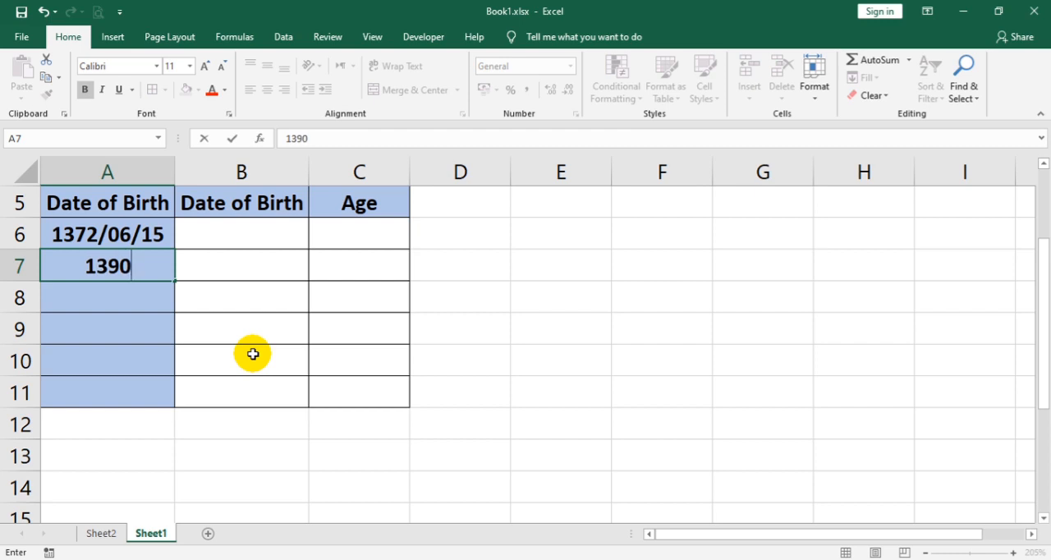
type("/12")
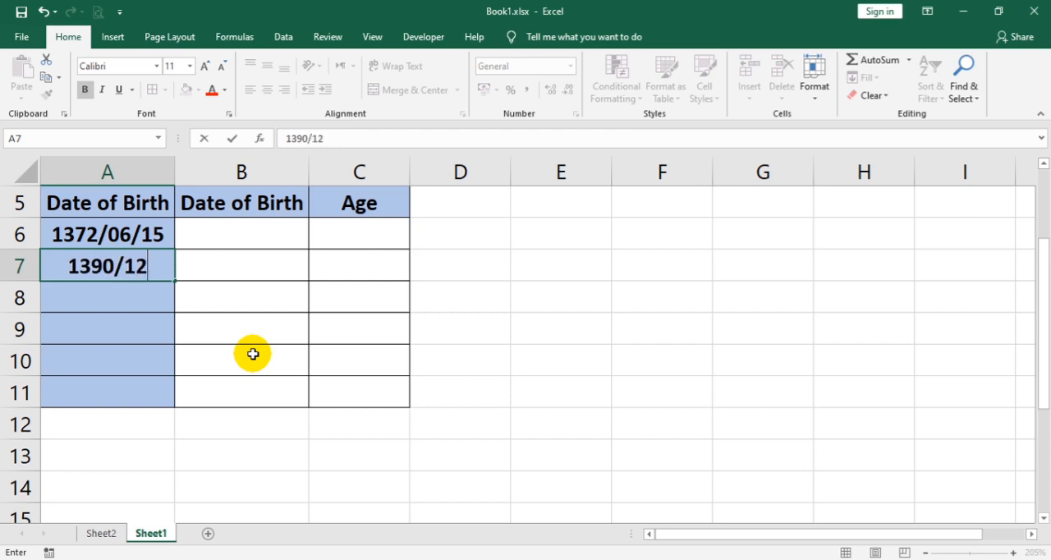
type("/")
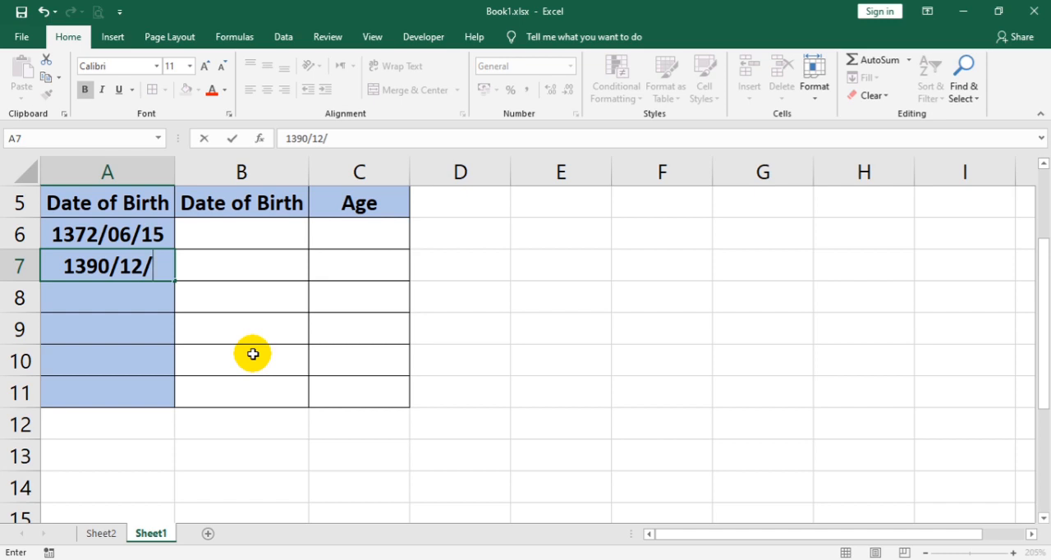
type("05")
key("Return")
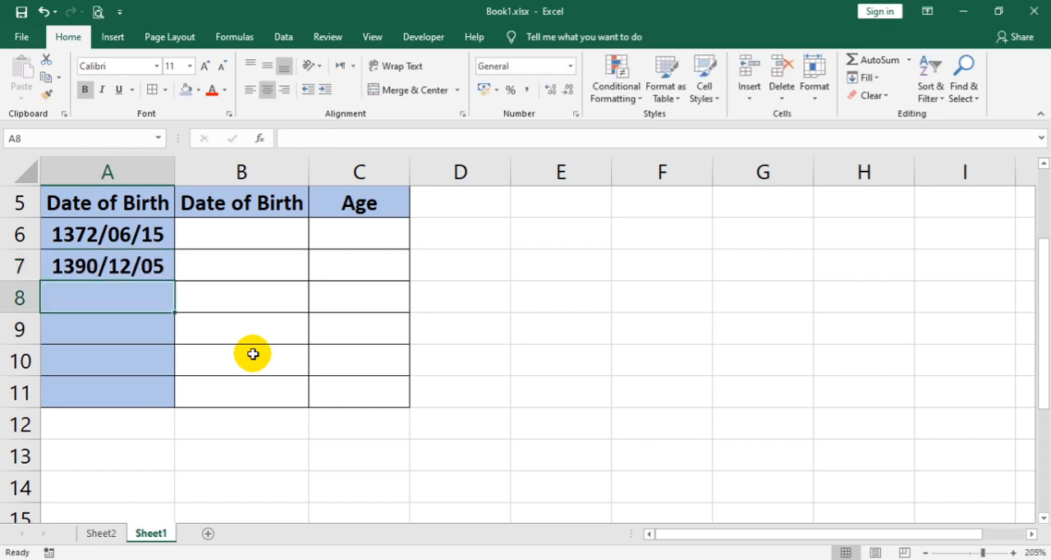
Step: Enter the third Persian-calendar date of birth in cell A8, with a single-digit day
type("13")
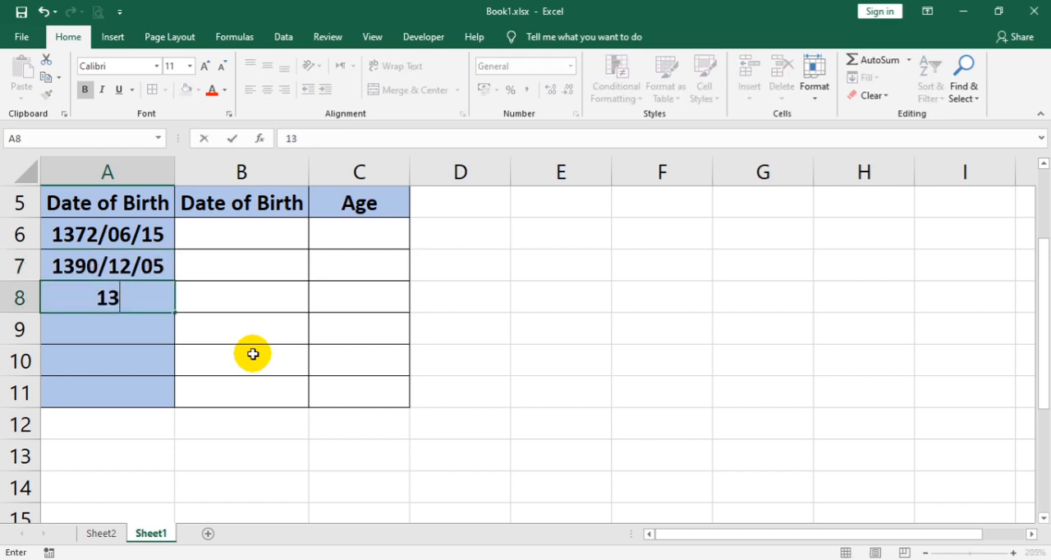
type("60")
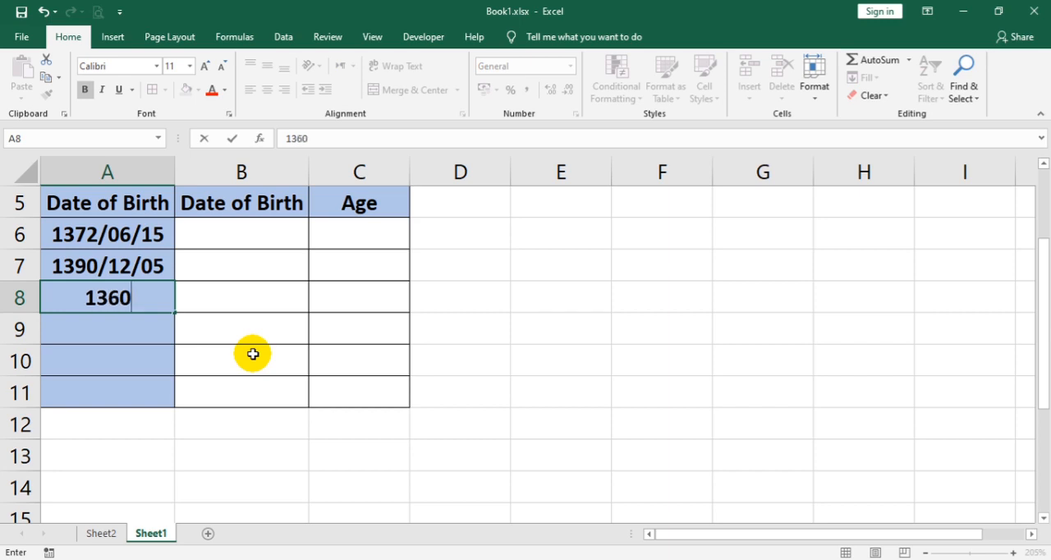
type("/")
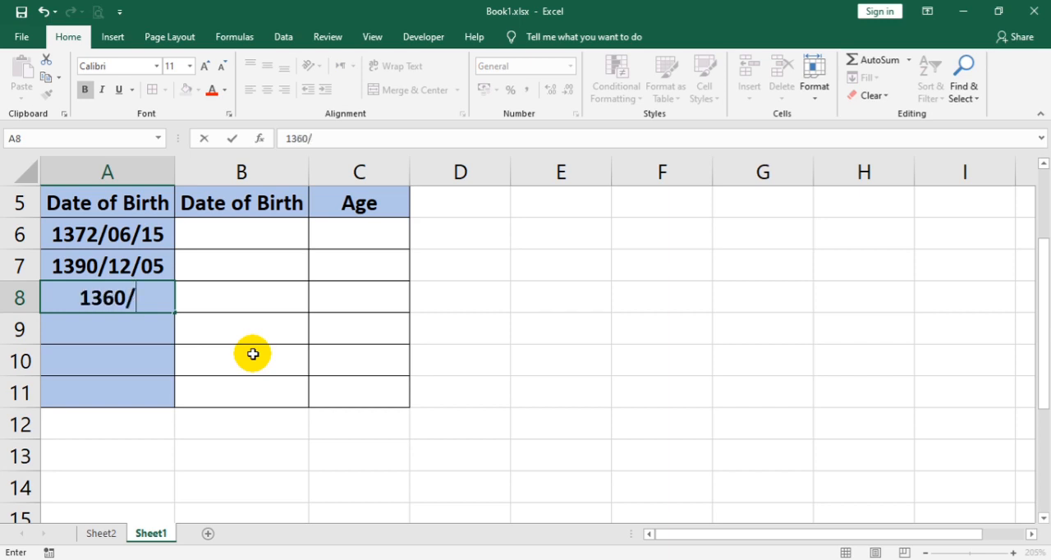
type("09")
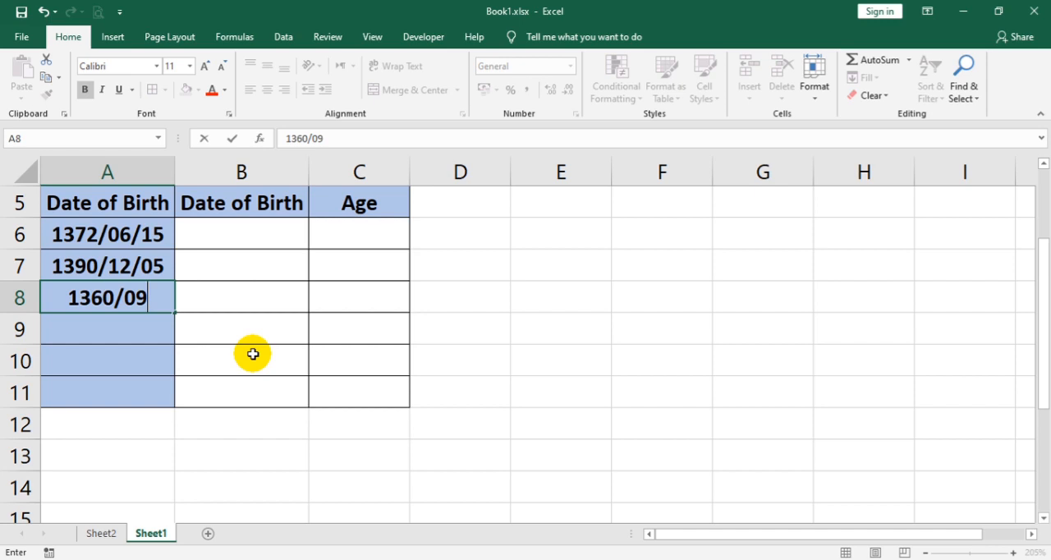
type("/7")
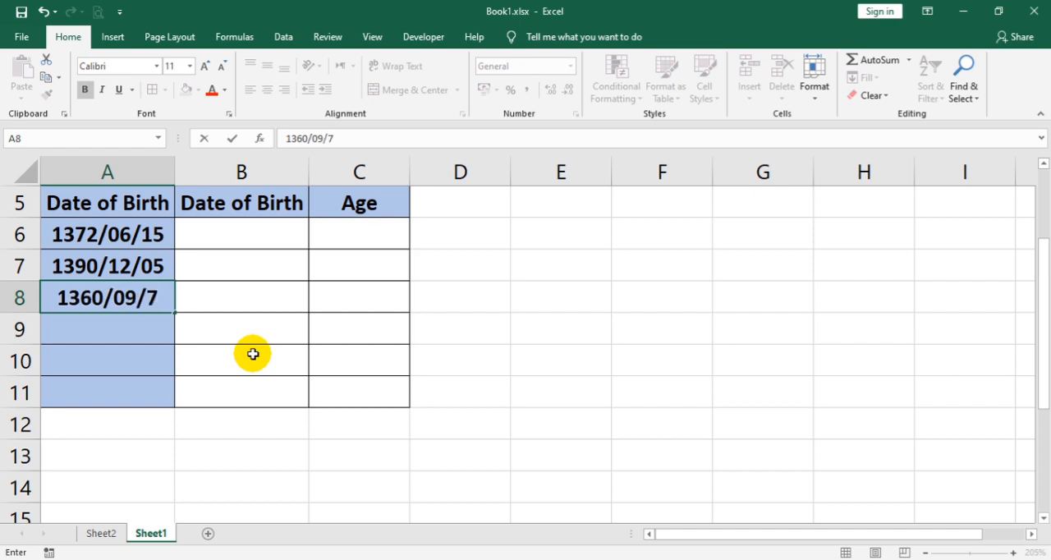
key("Return")
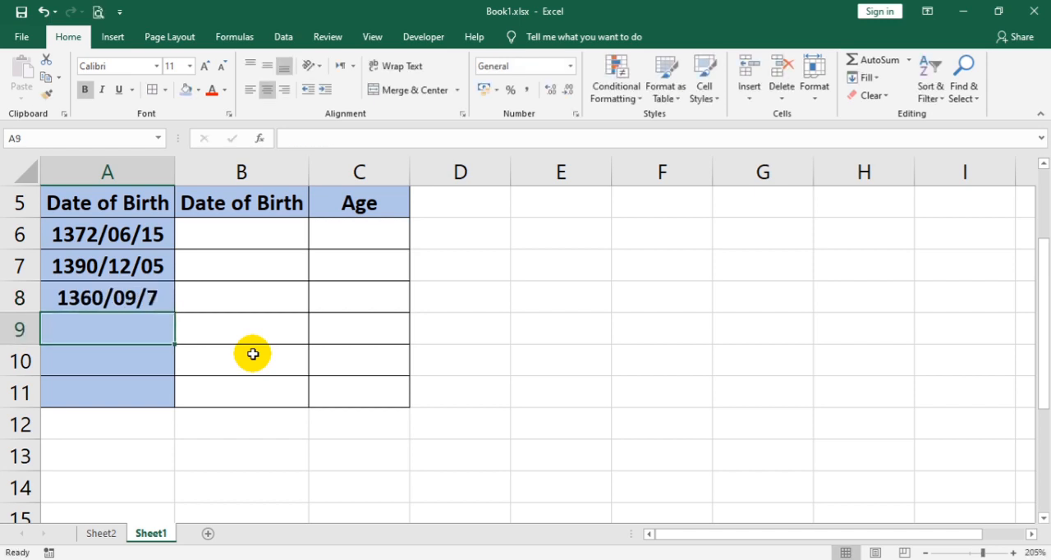
Step: Enter the fourth Persian-calendar date of birth in cell A9, with a two-digit month and day
type("1345/")
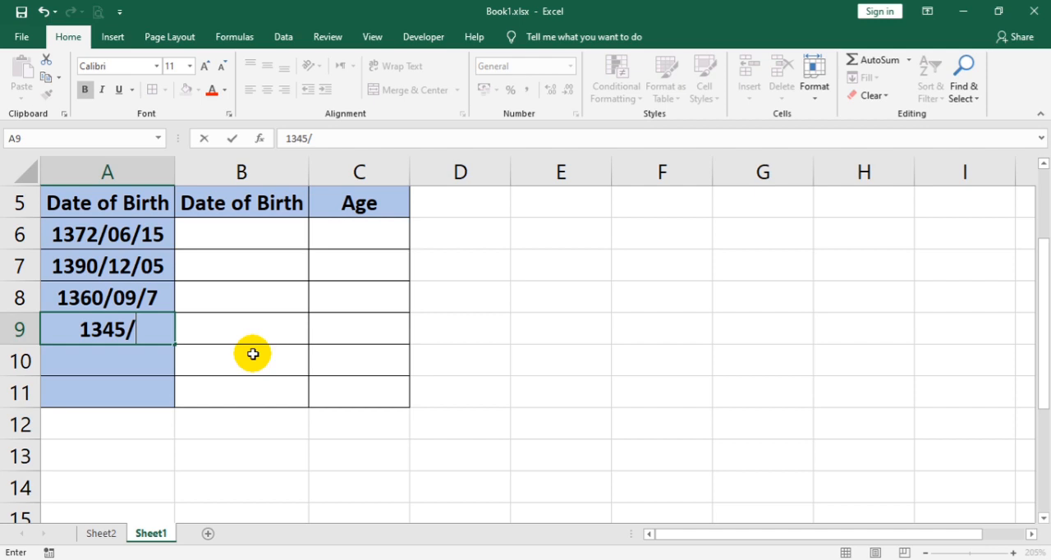
type("04/")
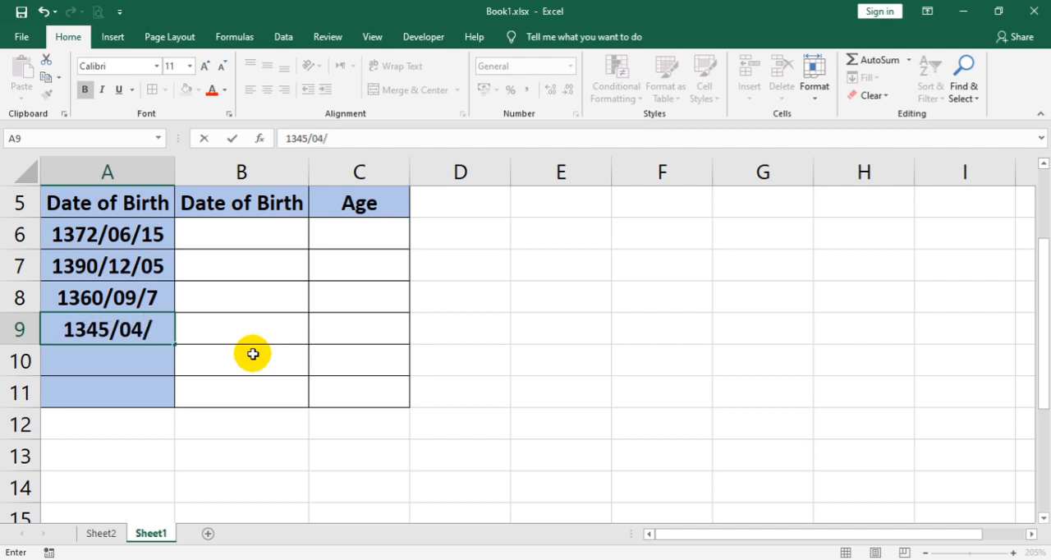
type("3")
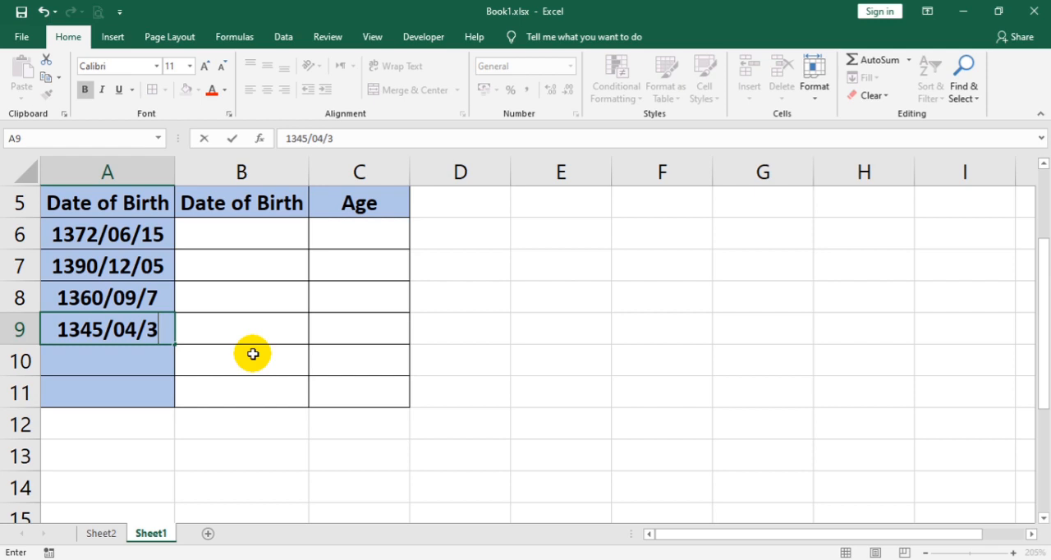
key("BackSpace")
type("03")
key("Return")
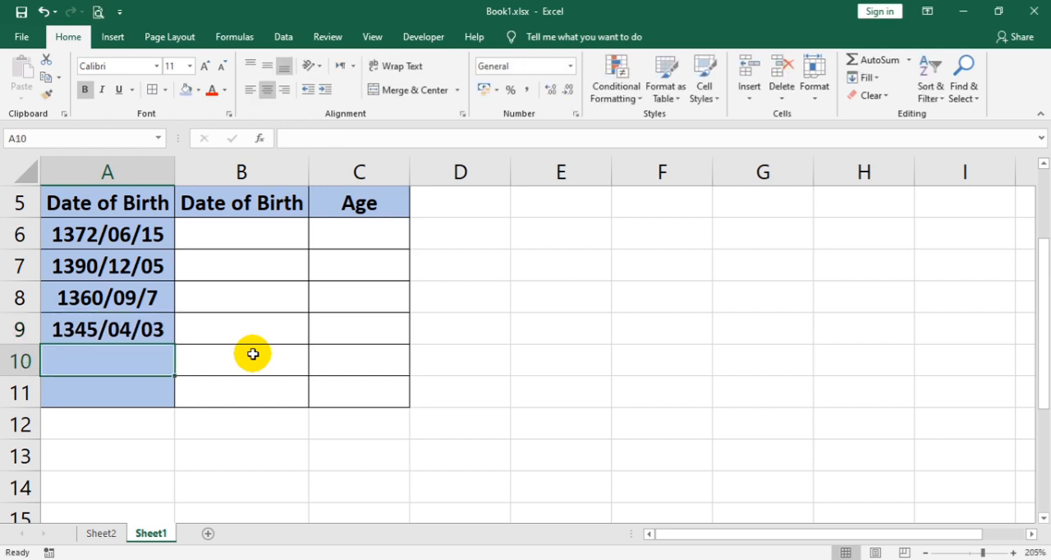
Step: Enter the fifth Persian-calendar date of birth in cell A10, with a two-digit month and day
type("13")
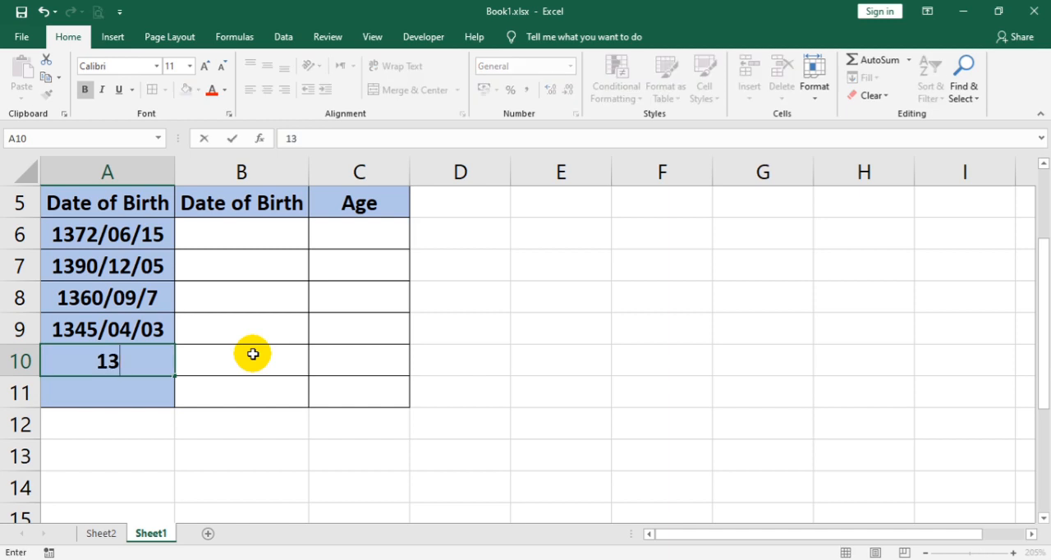
type("85")
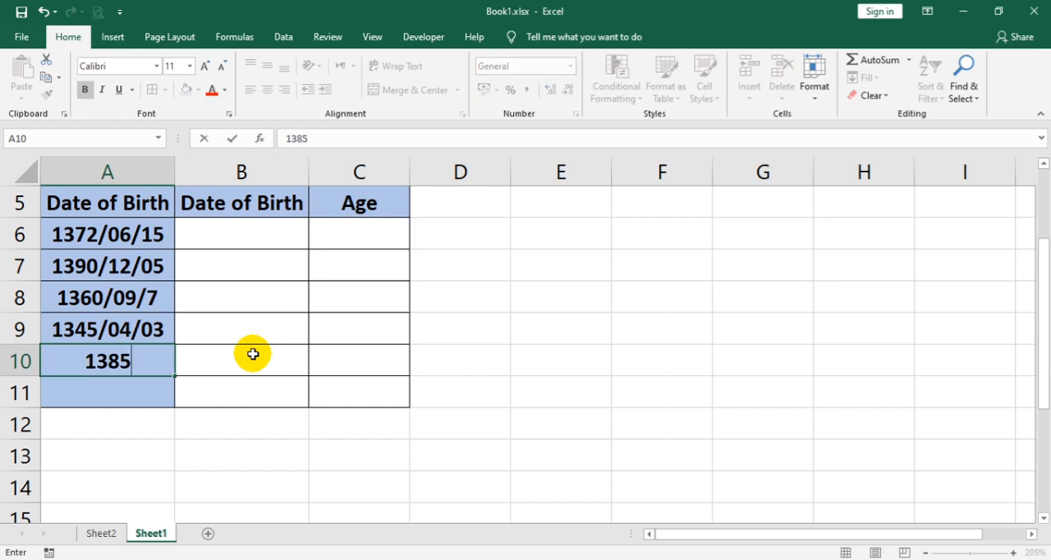
type("/0")
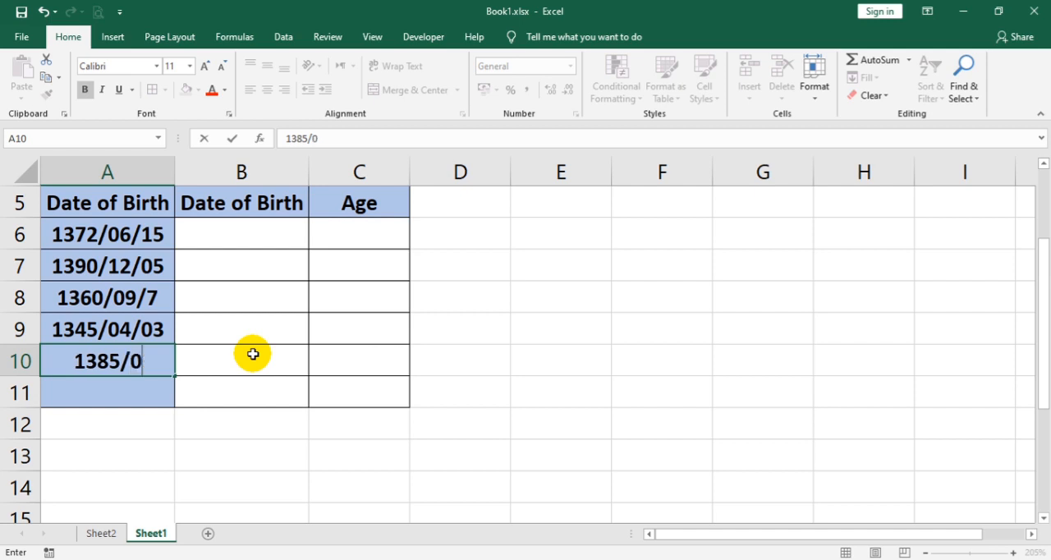
type("6/")
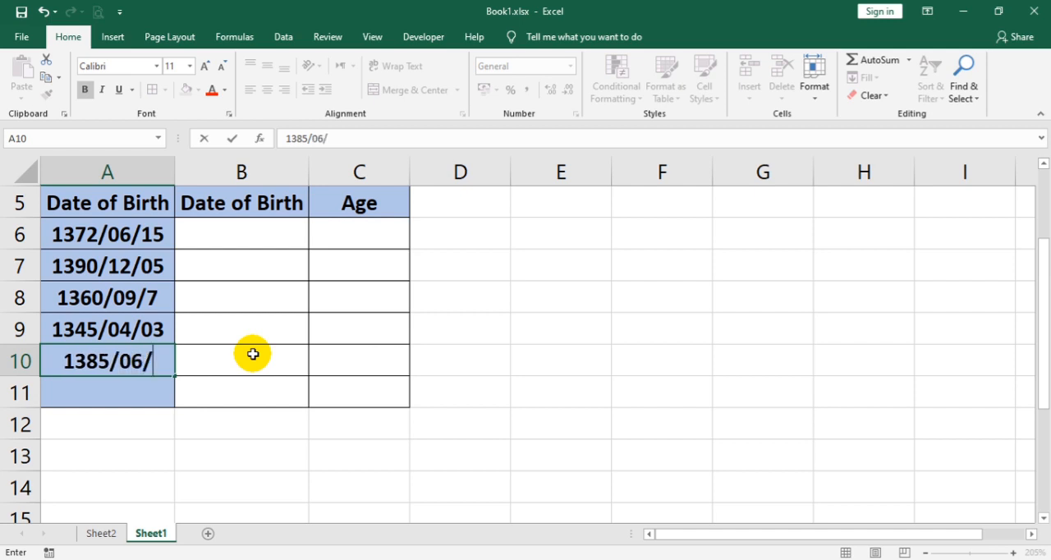
type("0")
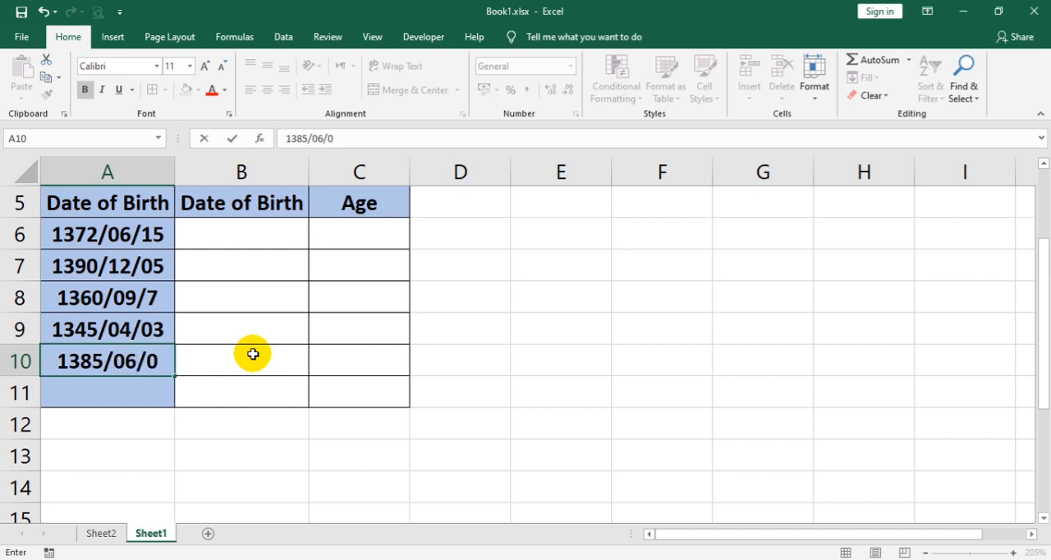
type("7")
key("Return")
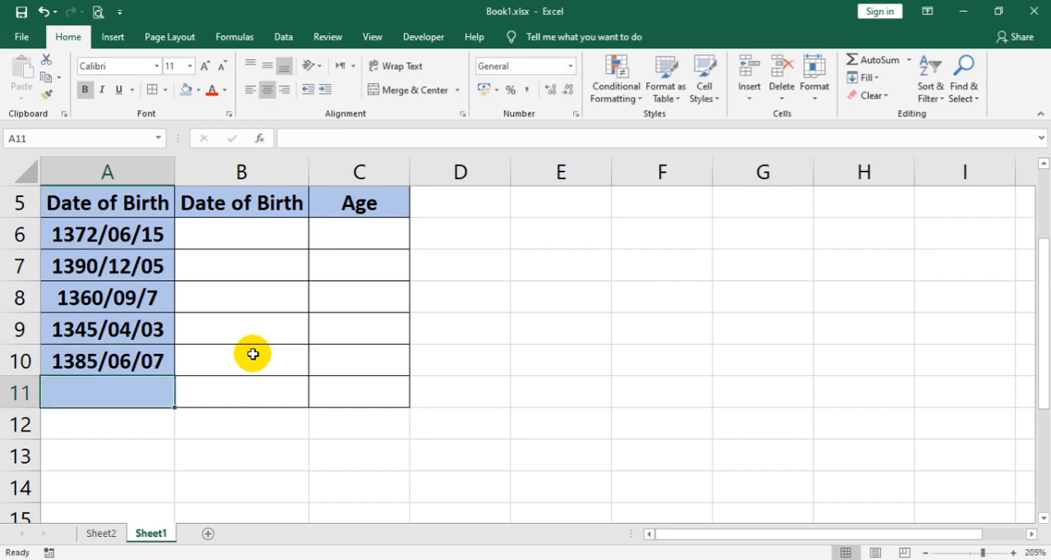
Step: Enter the last Persian-calendar date of birth in cell A11, in year/month/day format
type("1377/")
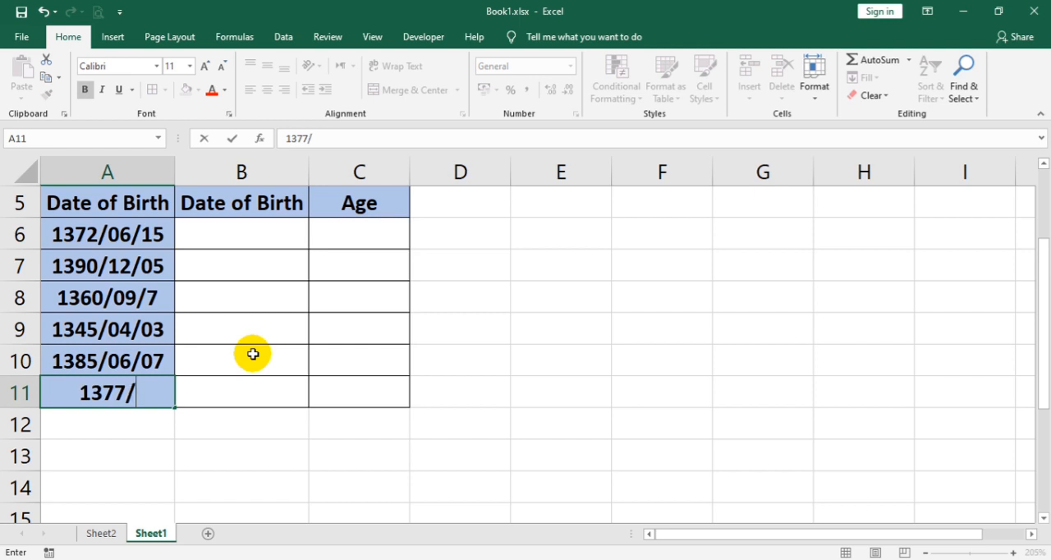
type("09/")
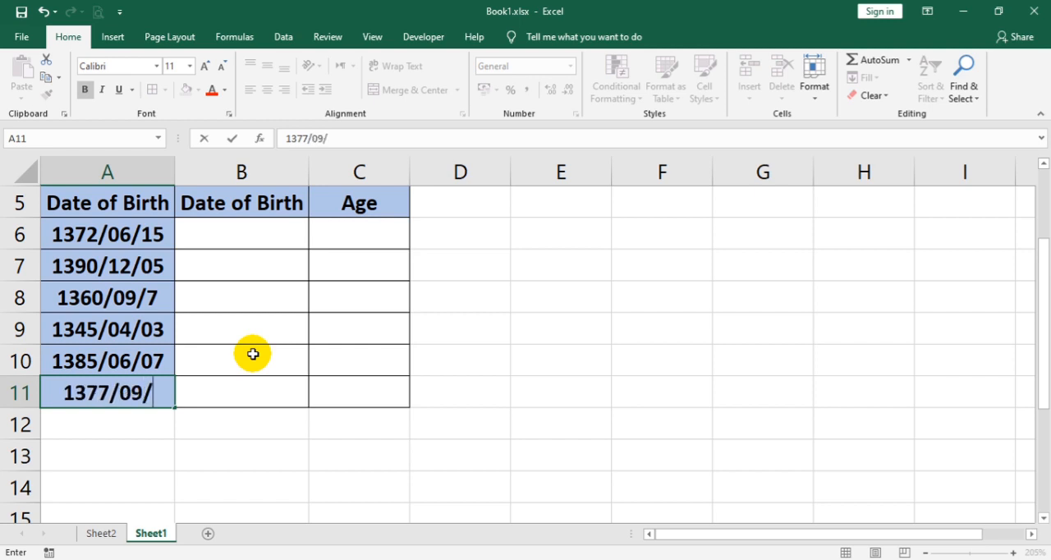
type("10")
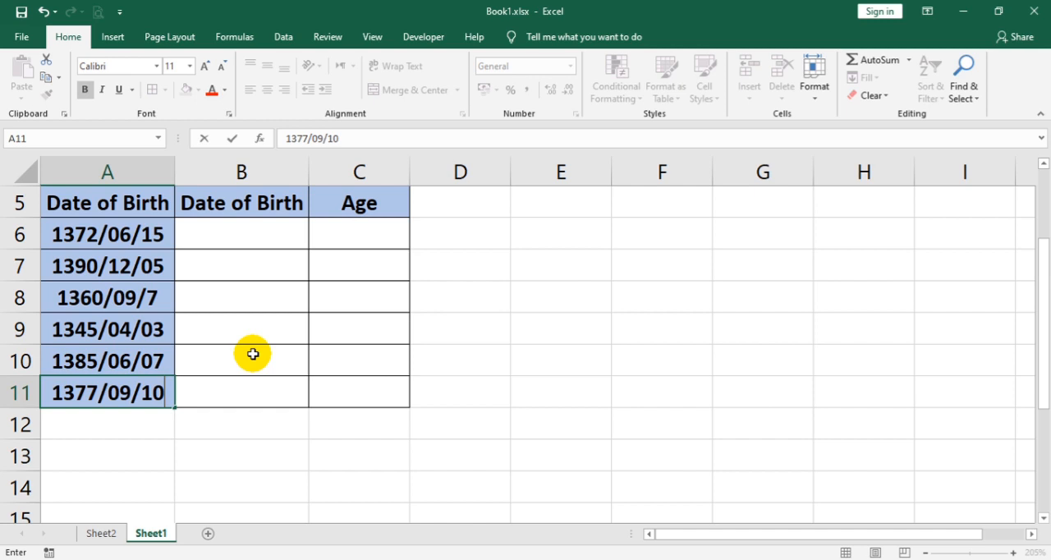
Step: Add a leading zero to the single-digit day of the Persian date of birth in cell A8
double_click(149, 297)
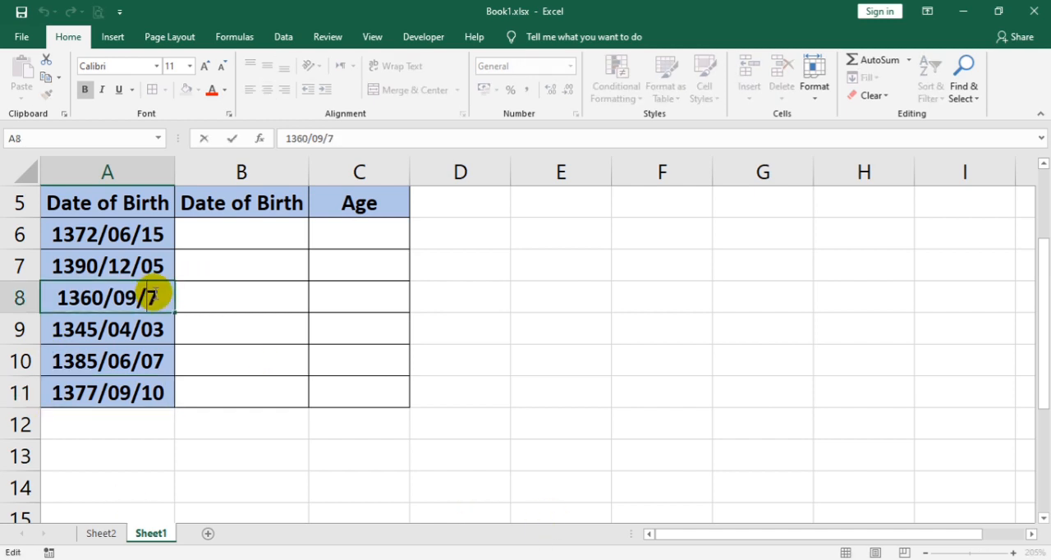
type("0")
left_click(293, 242)
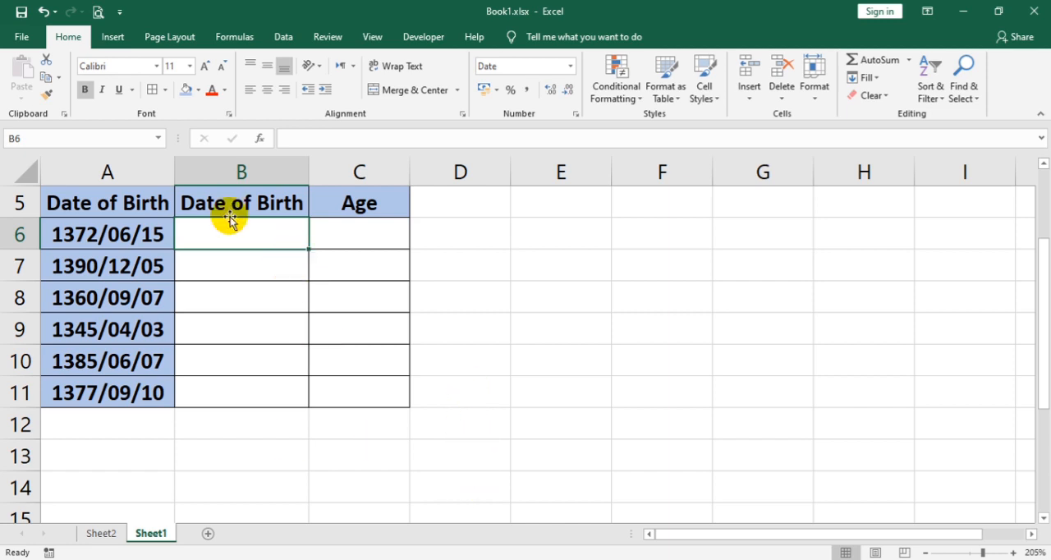
Step: Convert the first Persian date of birth to a Gregorian date in cell B6 with =s2m(A6)
left_click(226, 174)
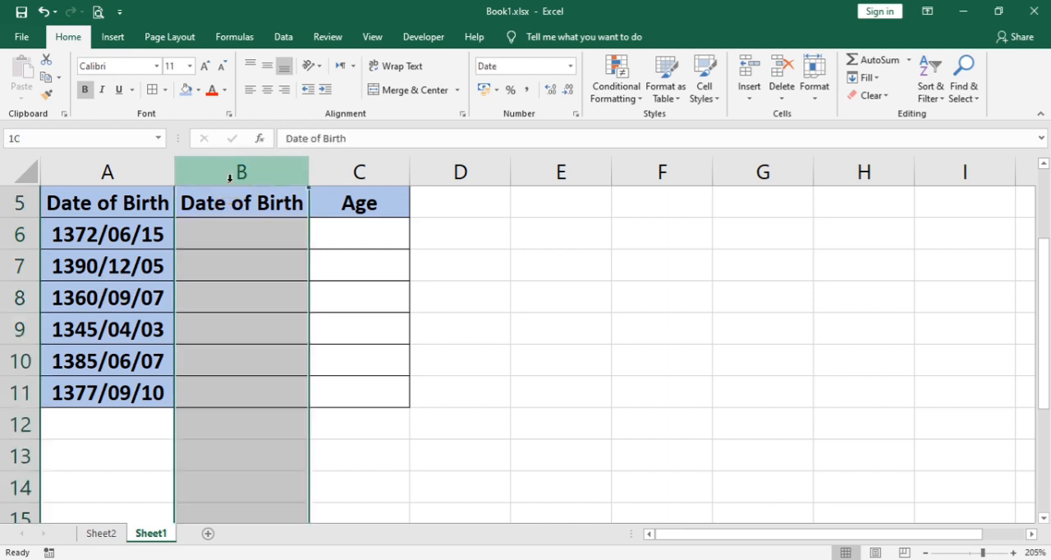
left_click(214, 305)
left_click(205, 220)
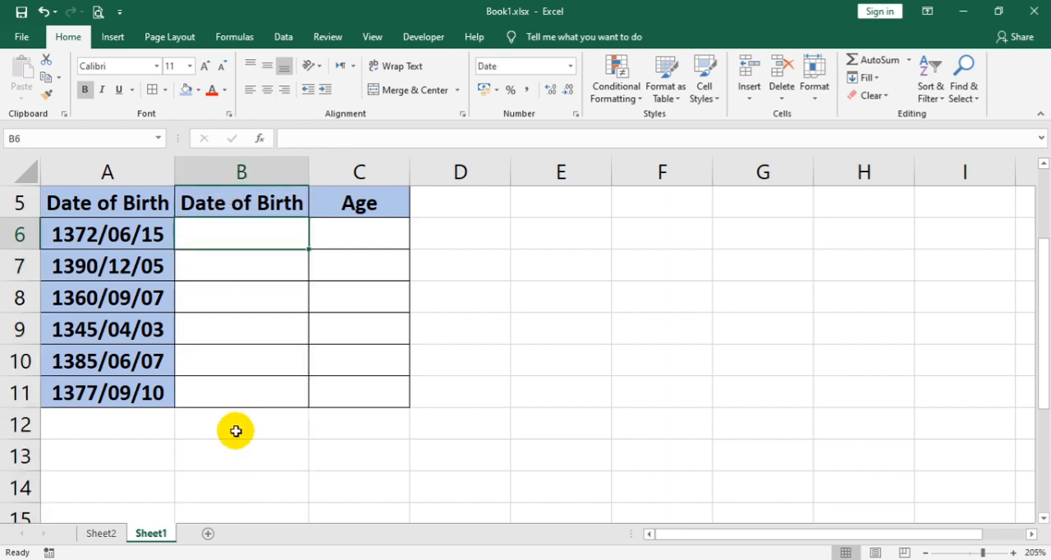
type("=s")
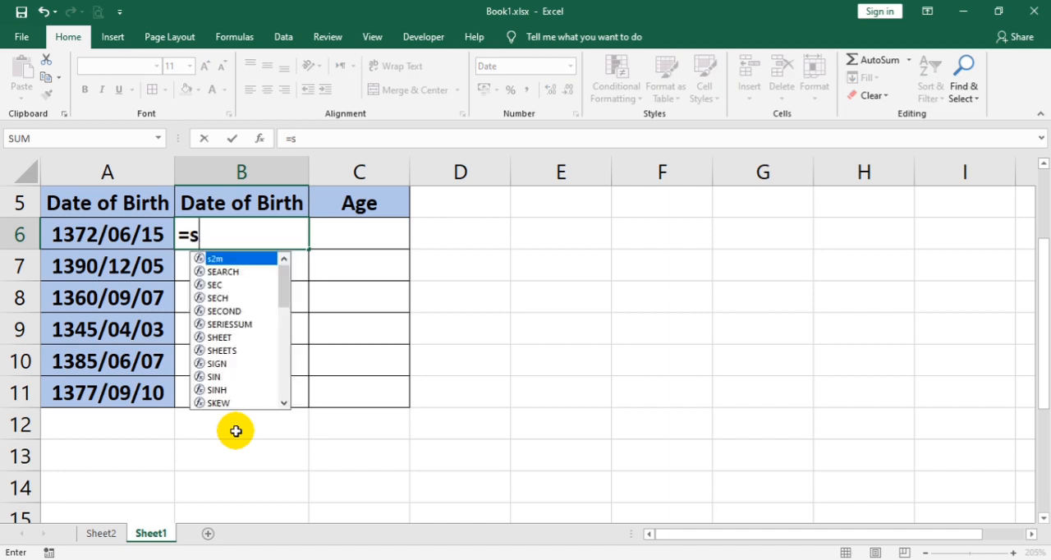
key("Tab")
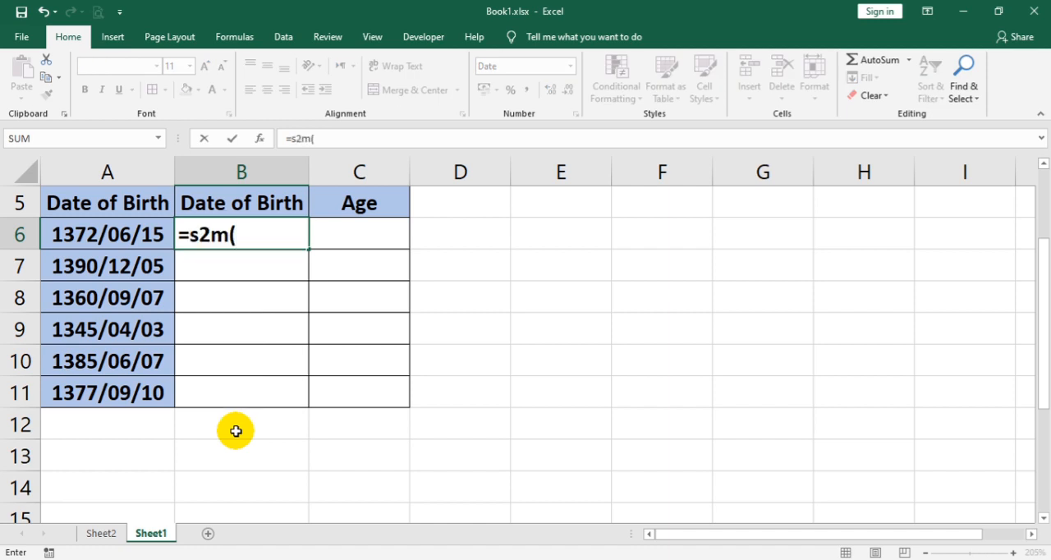
left_click(127, 234)
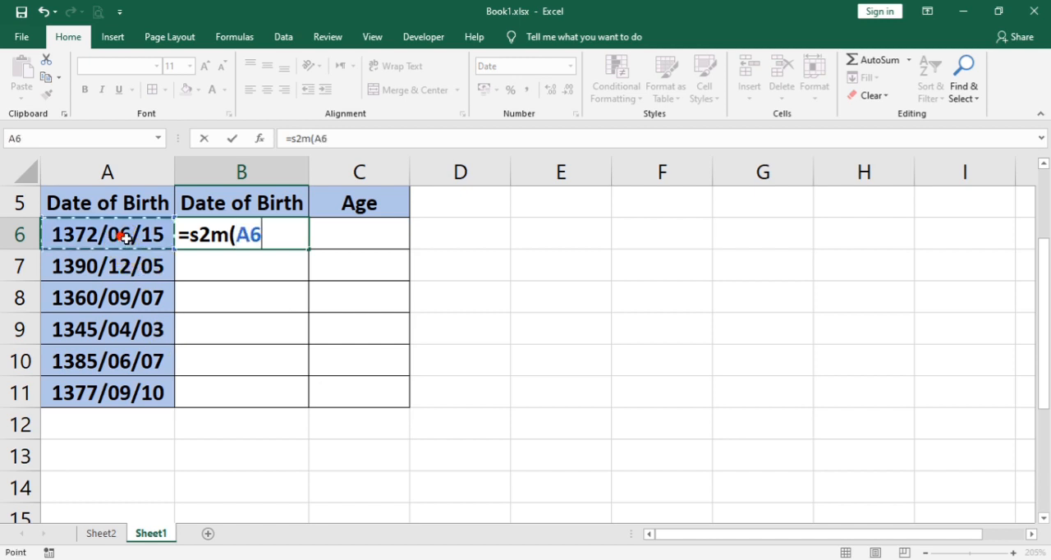
key("Return")
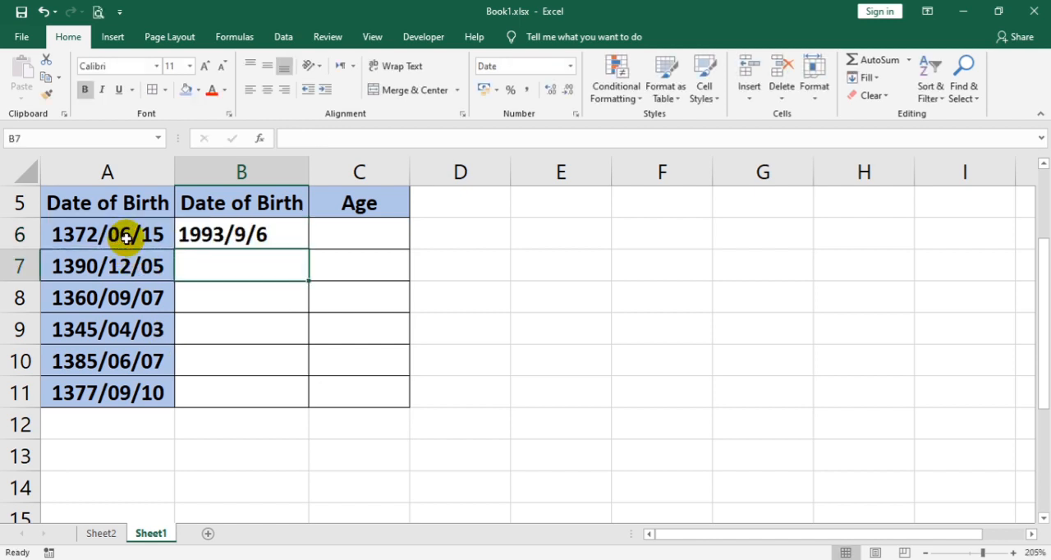
Step: Copy the s2m conversion formula from B6 down to B11
left_click(240, 224)
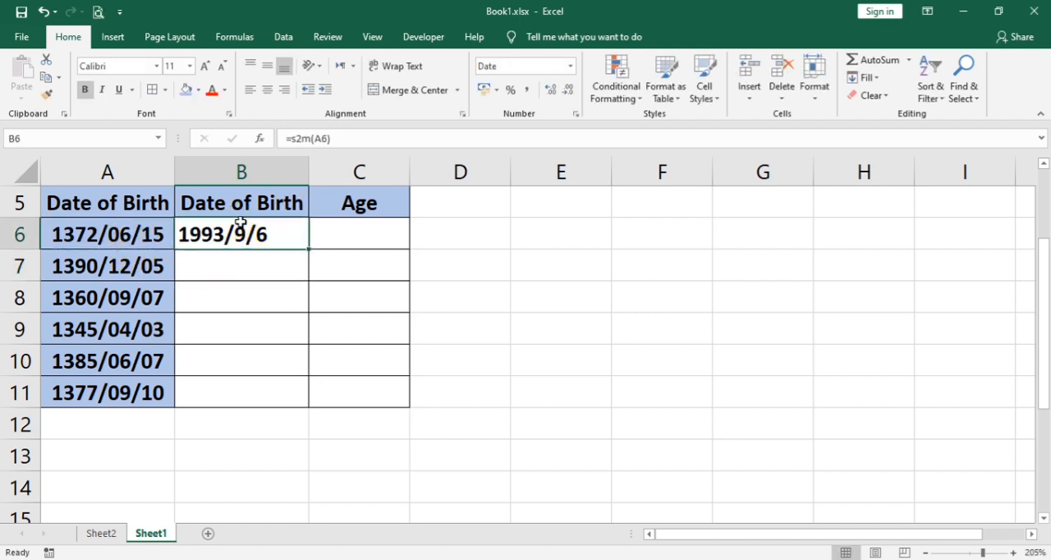
left_click_drag(309, 248, 284, 400)
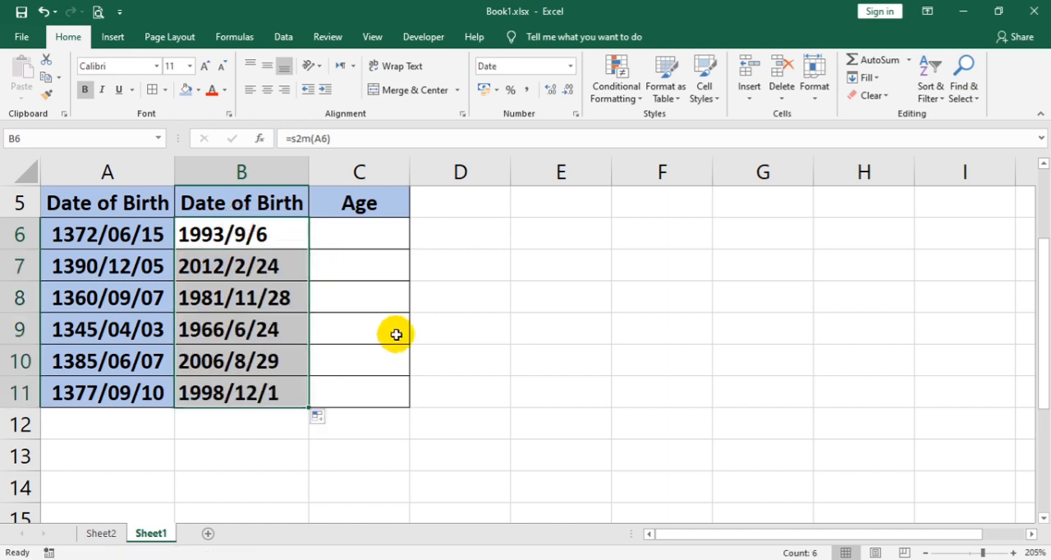
left_click(244, 265)
Step: Calculate the first person's age in full years in cell C6 with =DATEDIF(B6,TODAY(),"Y")
left_click(314, 235)
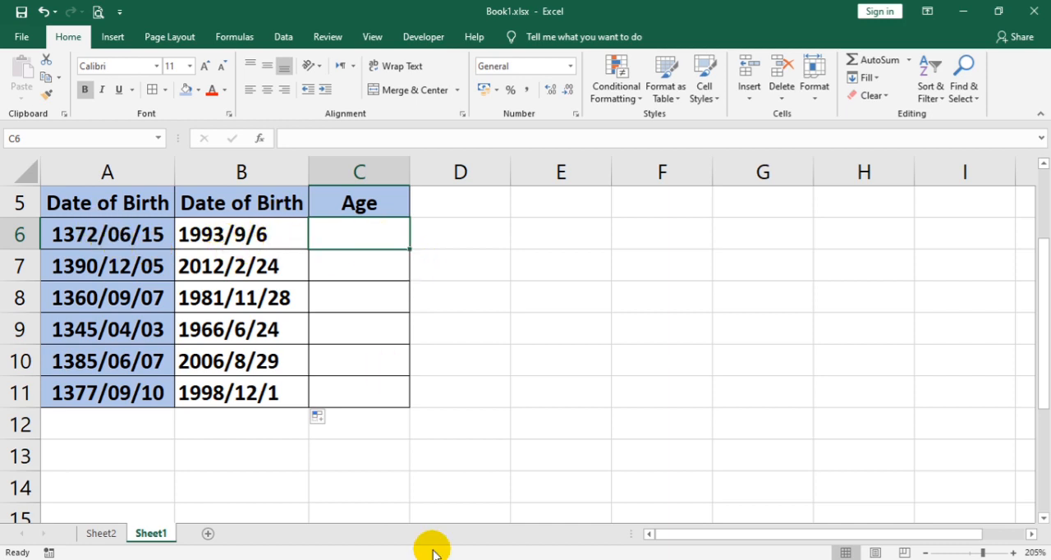
type("=")
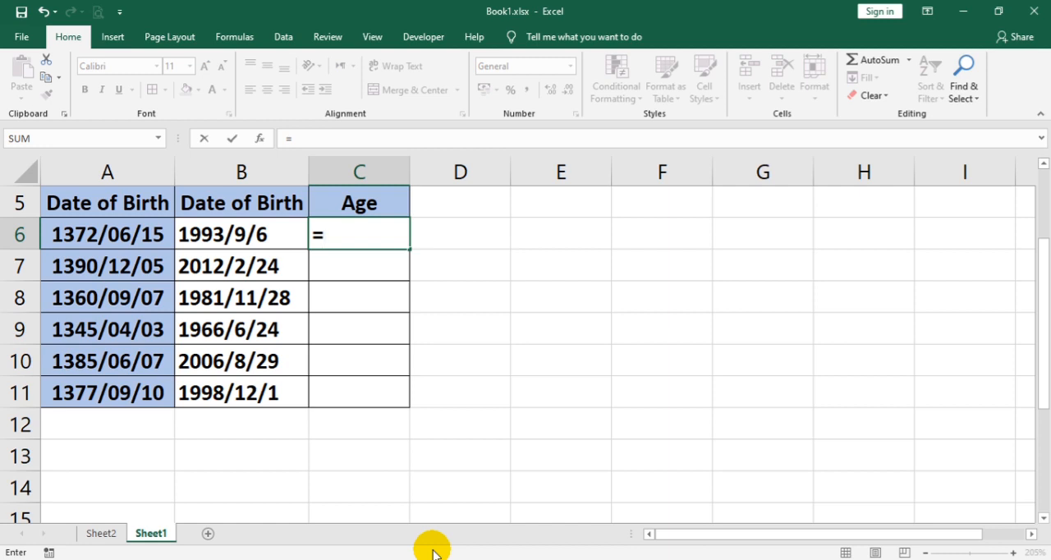
type("datedif")
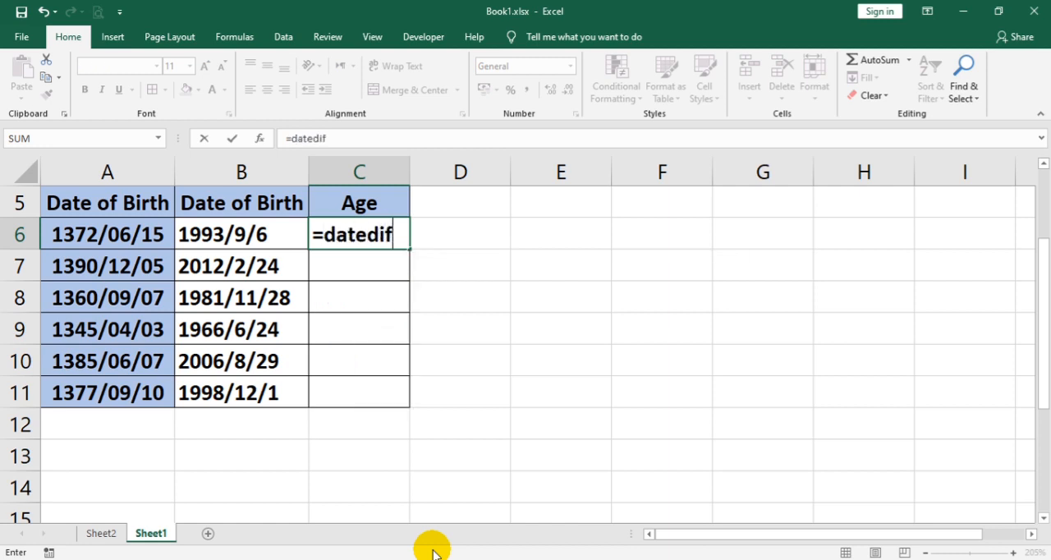
type("(")
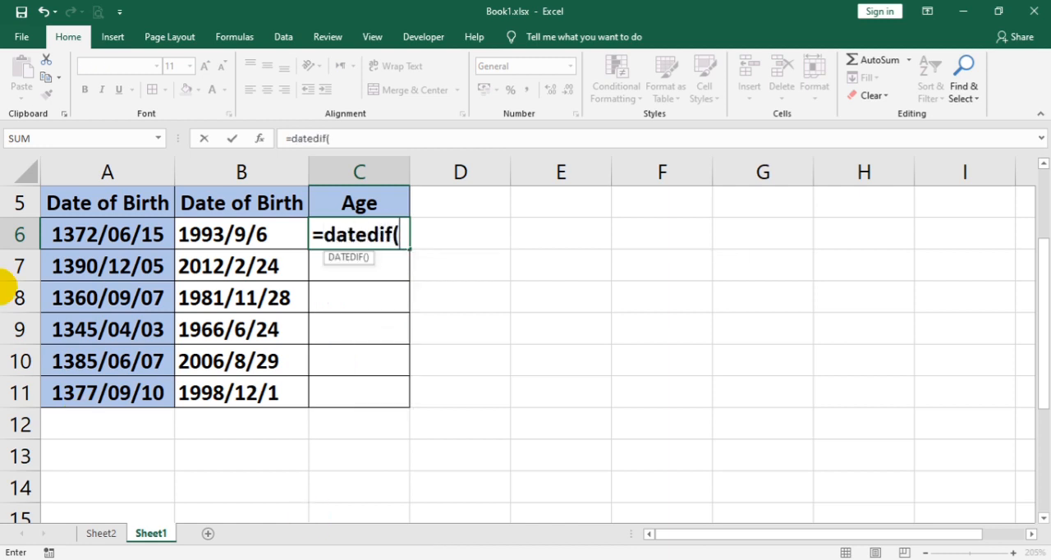
left_click(235, 234)
type(",to")
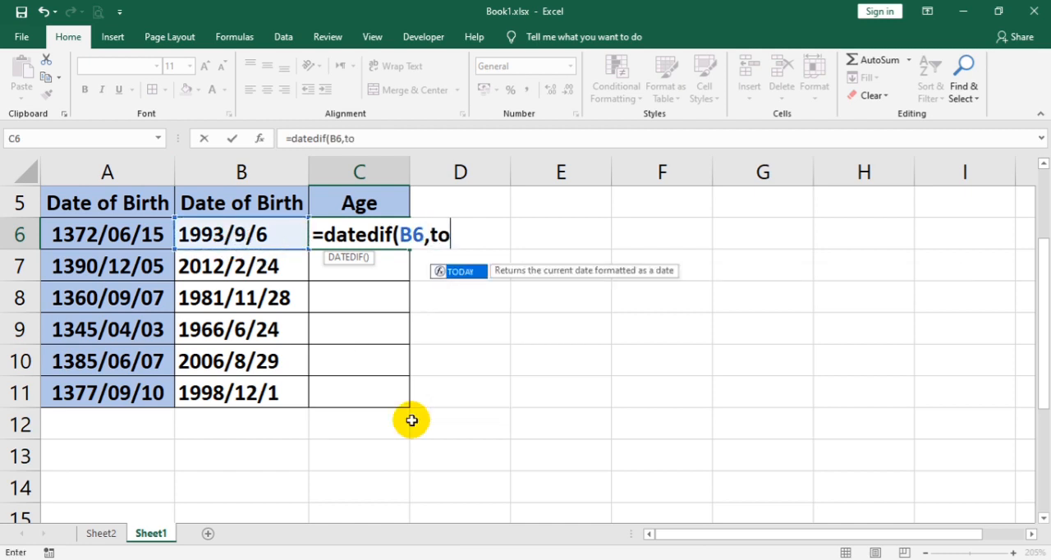
key("Tab")
type(")")
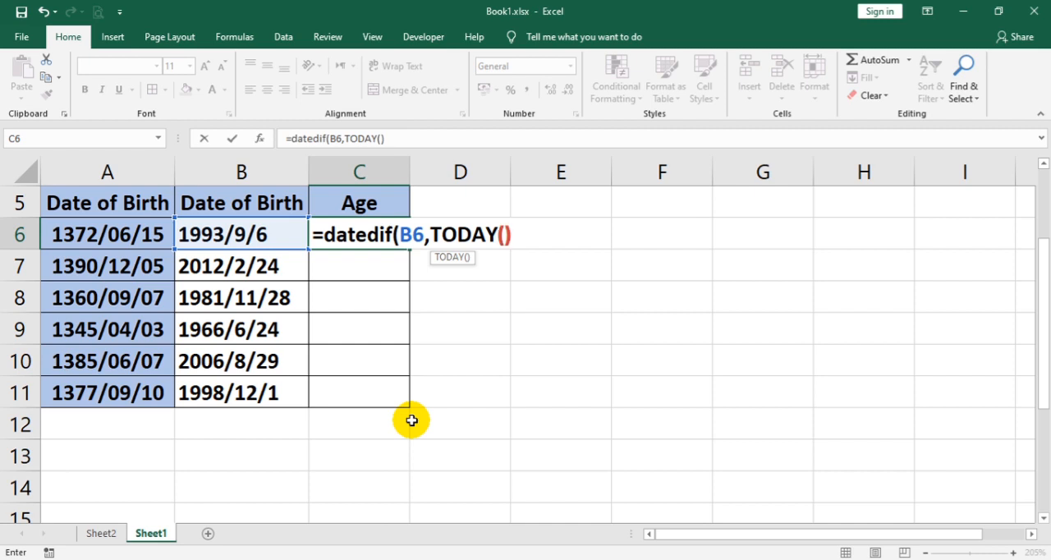
type(",\"Y\")")
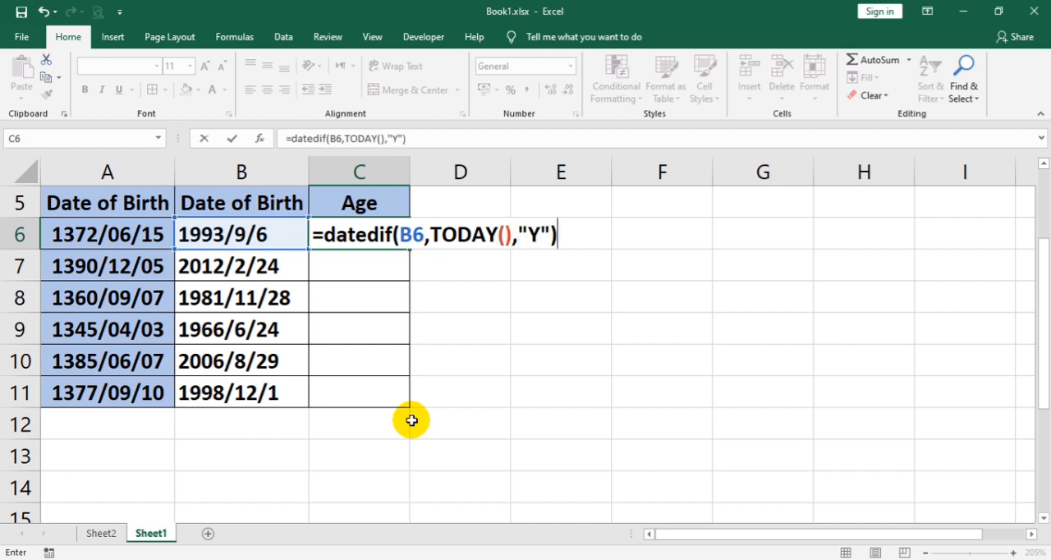
key("Return")
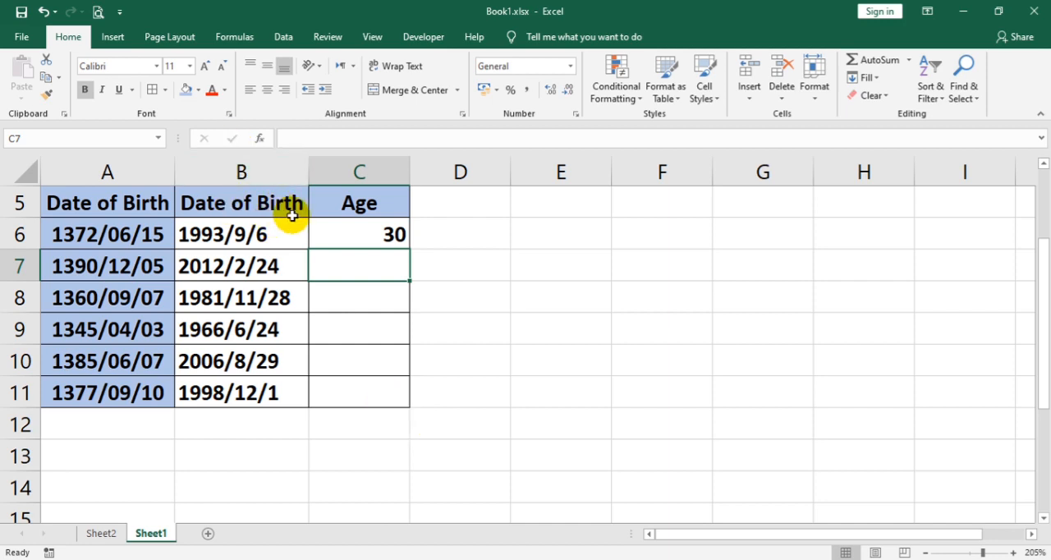
Step: Fill the DATEDIF age formula from C6 down to C19 and extend the s2m formula from B11 down to B19
left_click(321, 231)
left_click_drag(408, 249, 408, 459)
left_click(263, 204)
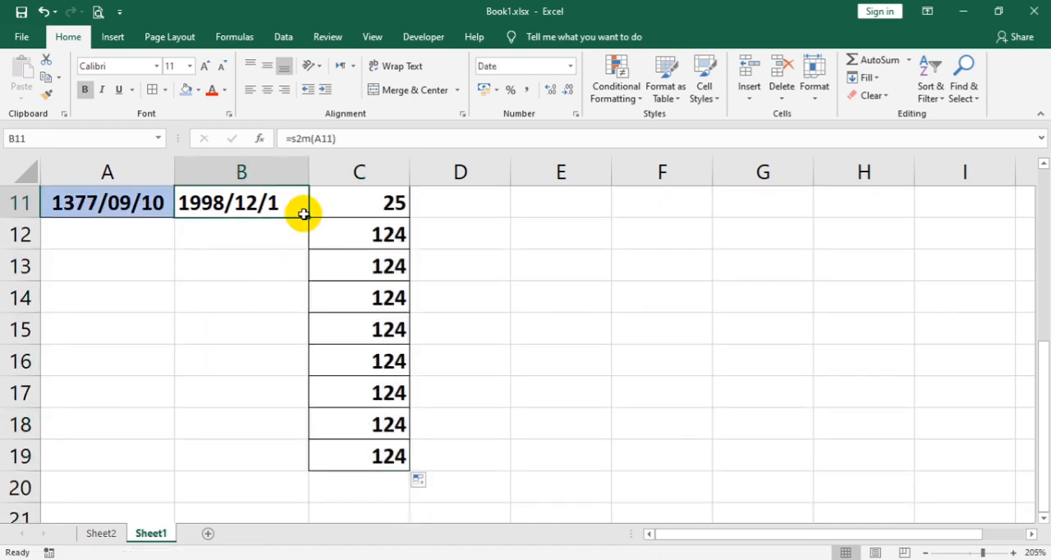
left_click_drag(308, 217, 282, 470)
scroll(345, 362, "up", 3)
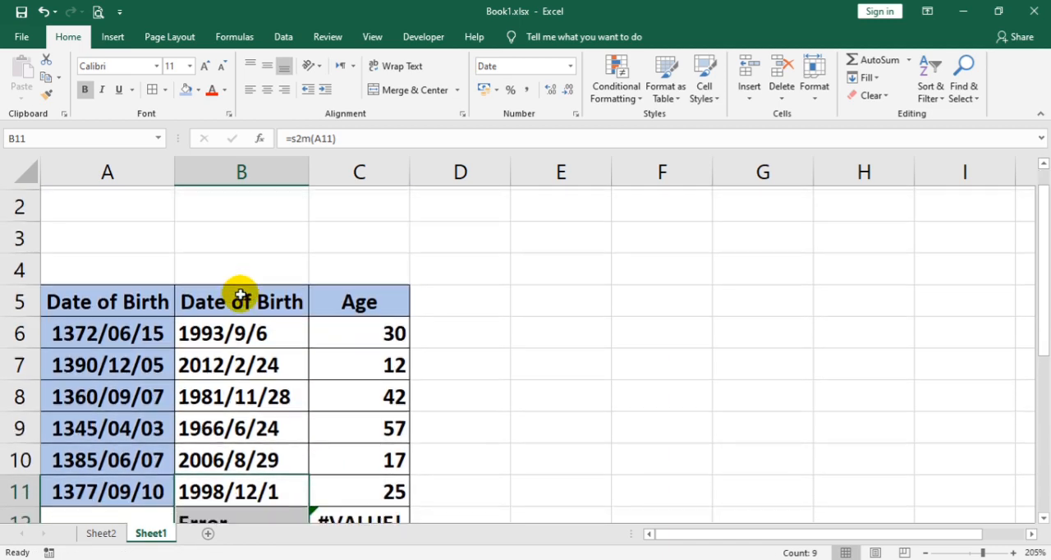
scroll(277, 275, "down", 2)
scroll(241, 223, "up", 1)
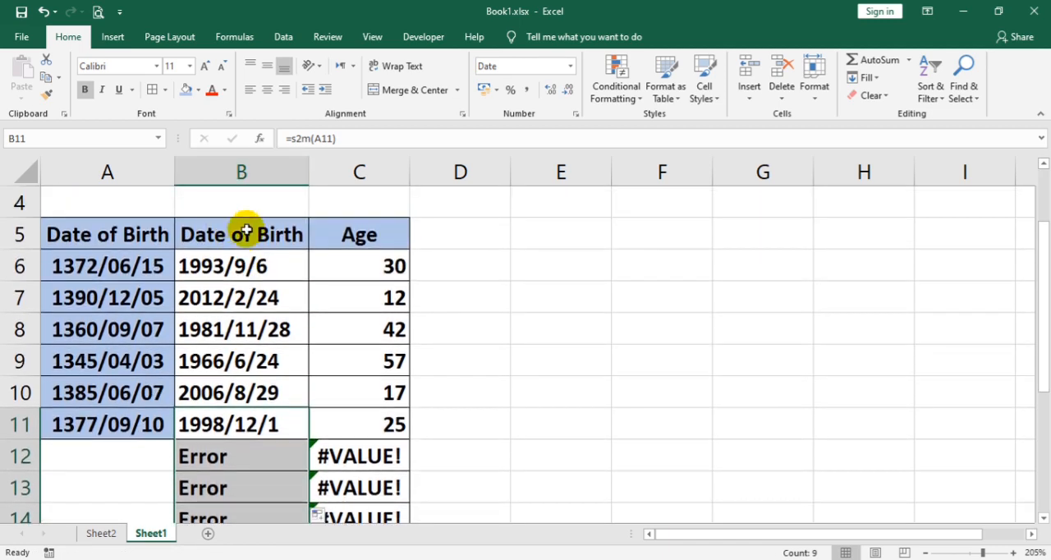
Step: Hide column B, which holds the converted Gregorian dates of birth
left_click(241, 170)
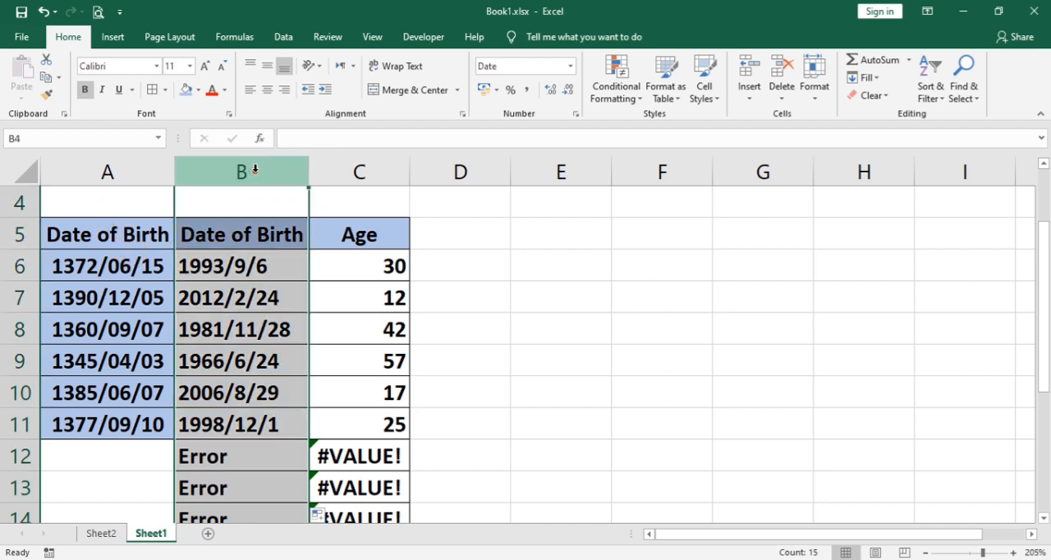
right_click(239, 241)
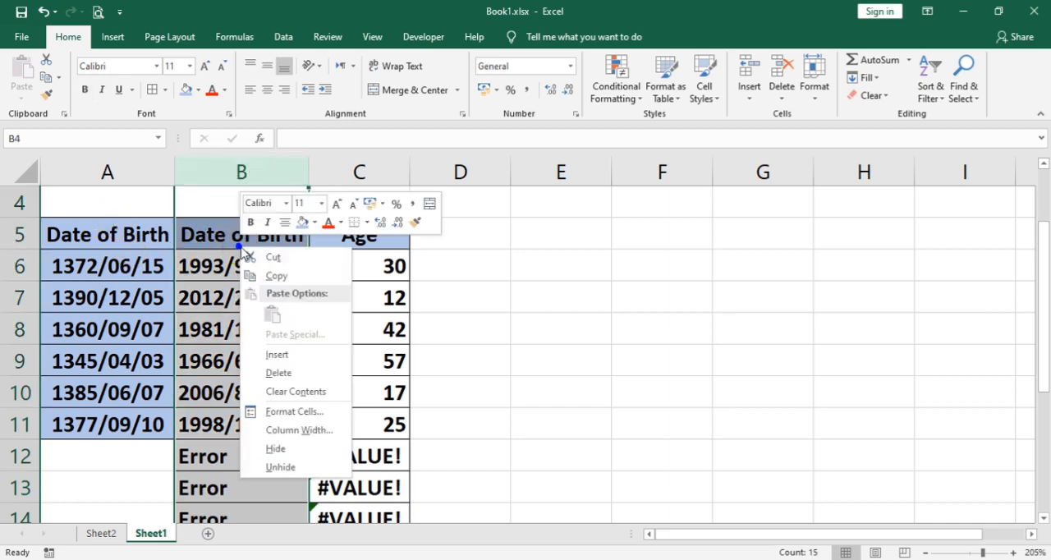
left_click(277, 449)
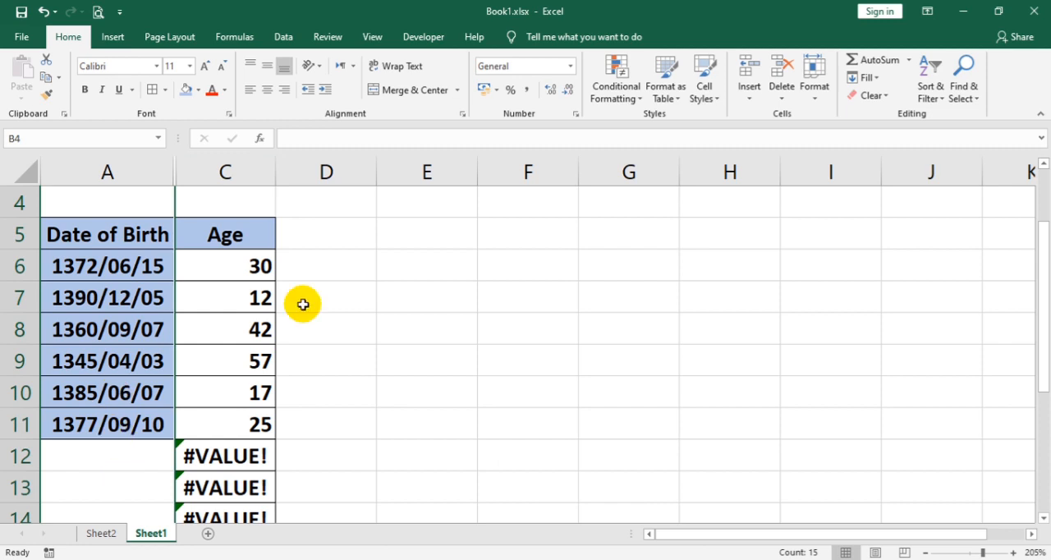
Step: Add another Persian-calendar date of birth in cell A12, in year/month/day format with a two-digit month and day
left_click(138, 458)
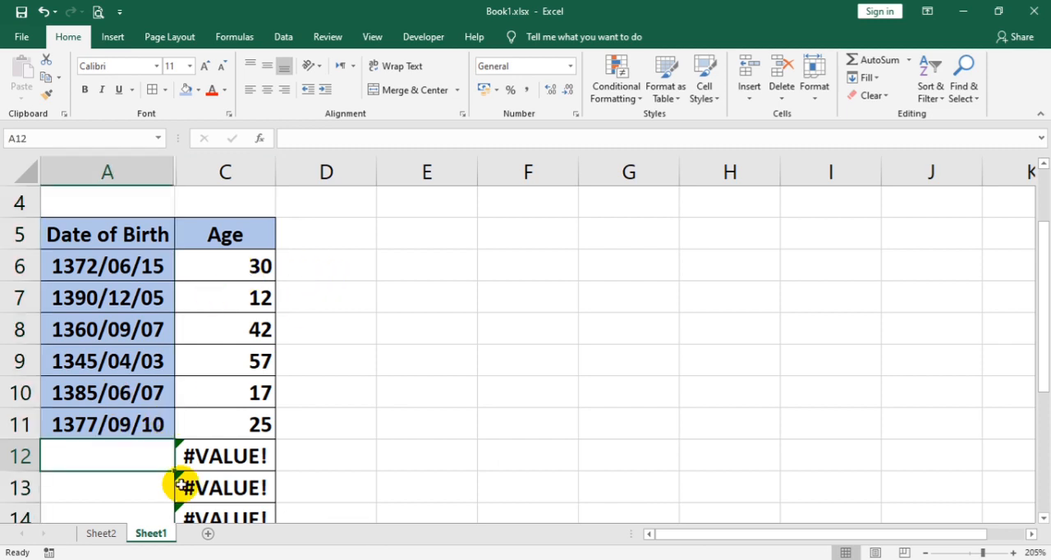
scroll(181, 485, "down", 1)
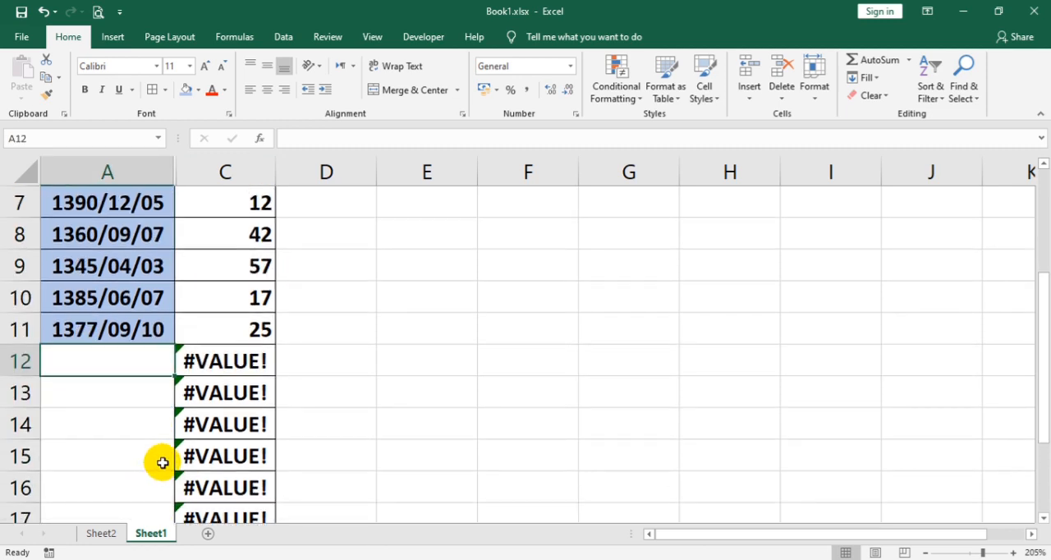
type("13")
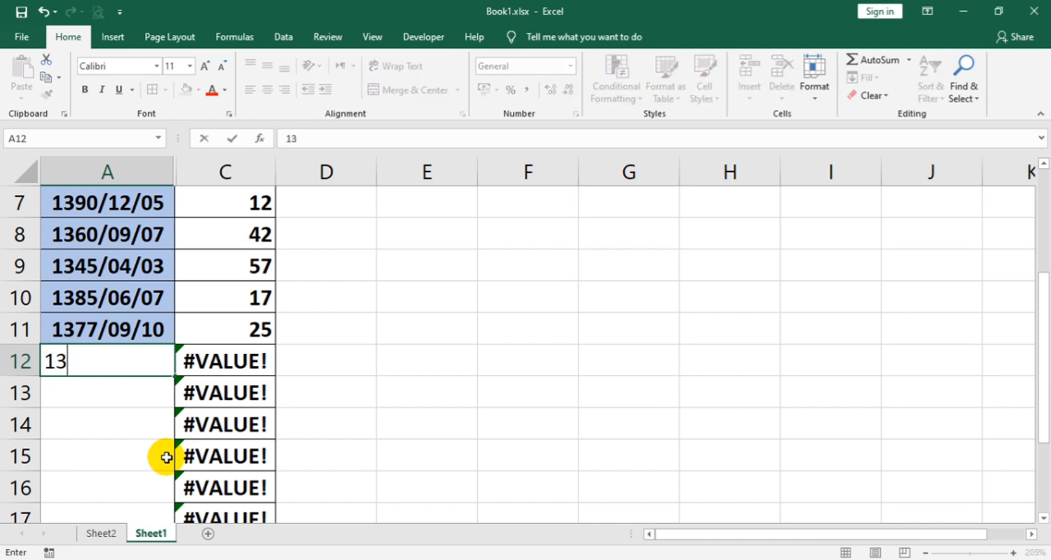
type("90/05/")
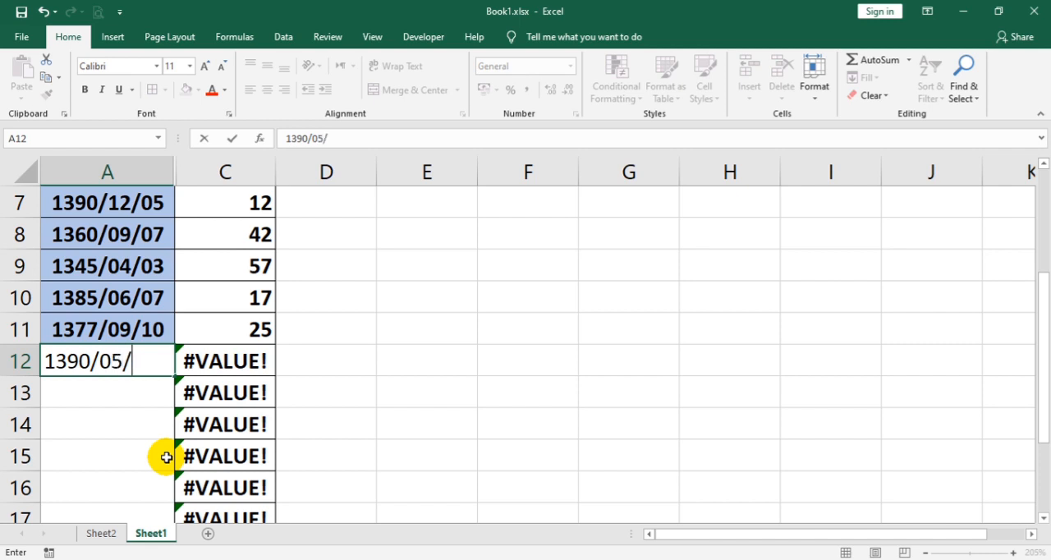
type("19")
key("Return")
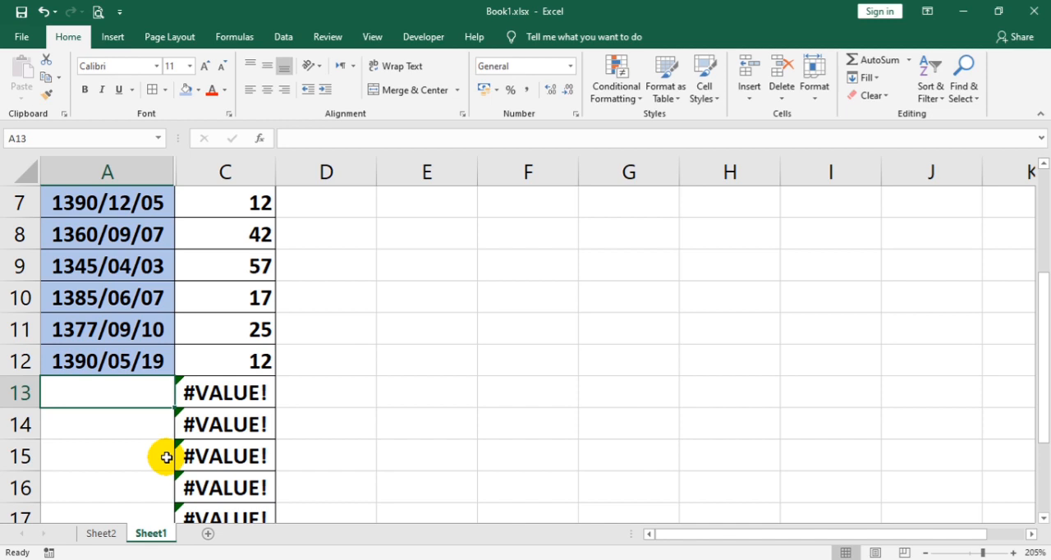
Step: Add one more Persian-calendar date of birth in cell A13, in the same year/month/day format
type("13")
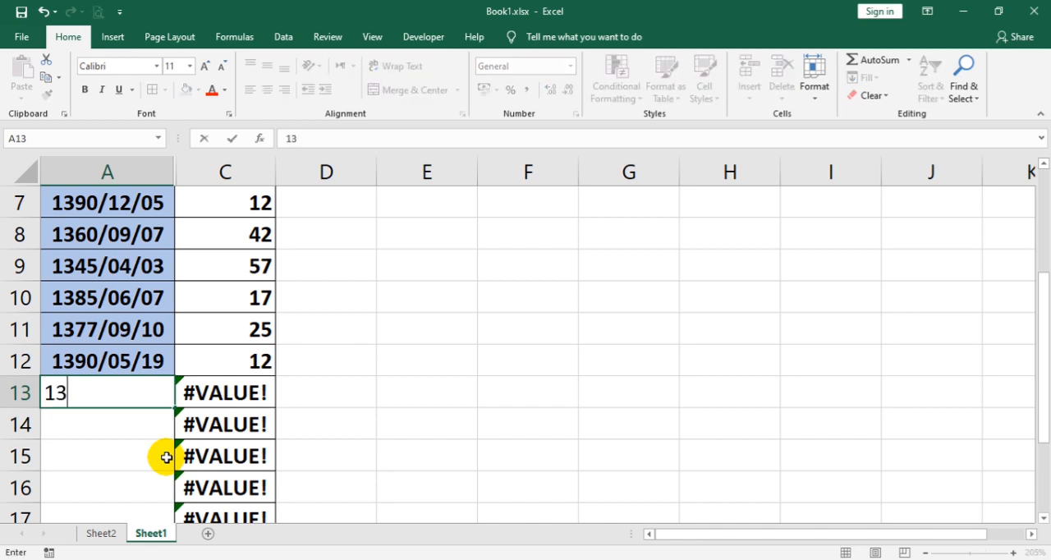
type("67/1")
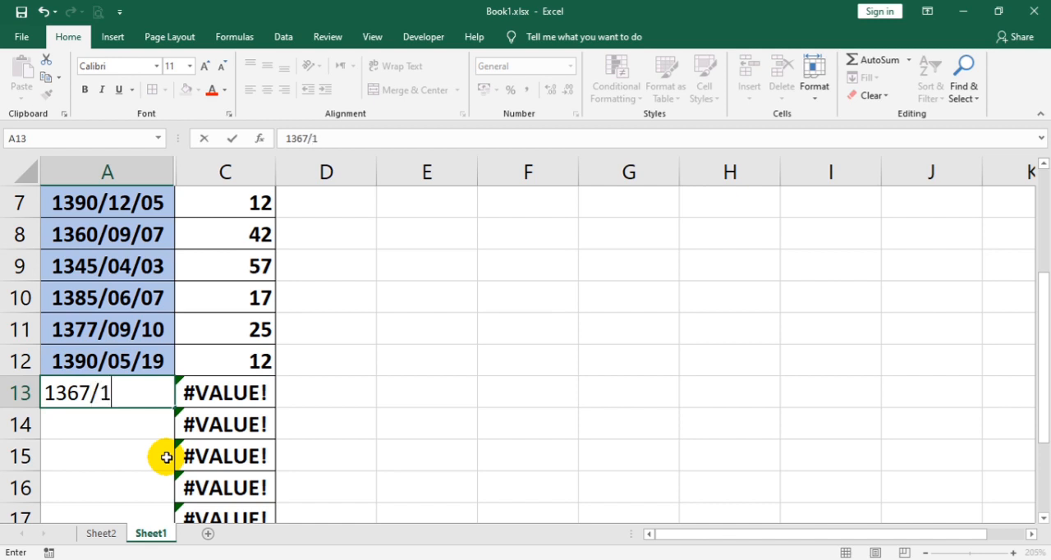
type("2/25")
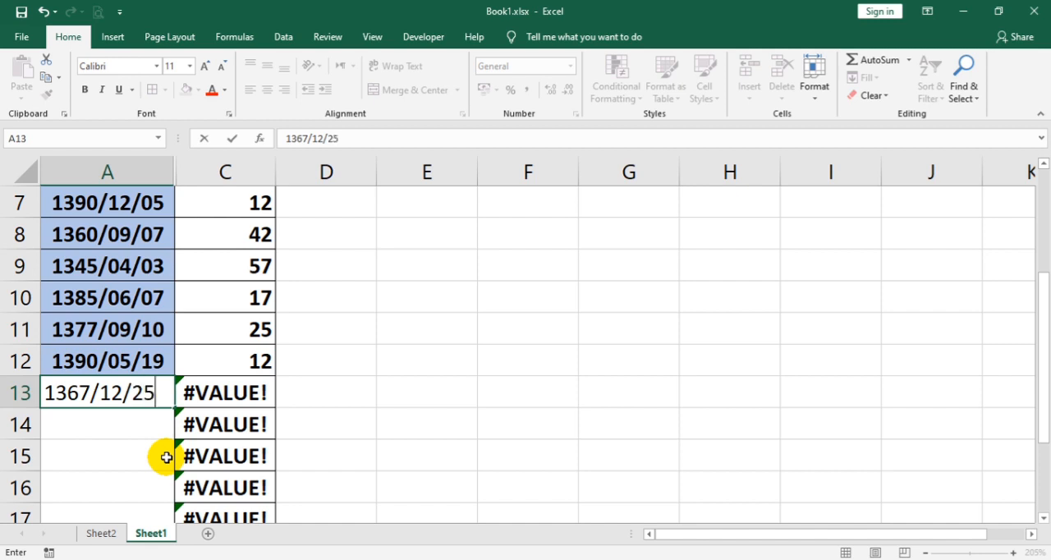
key("Return")
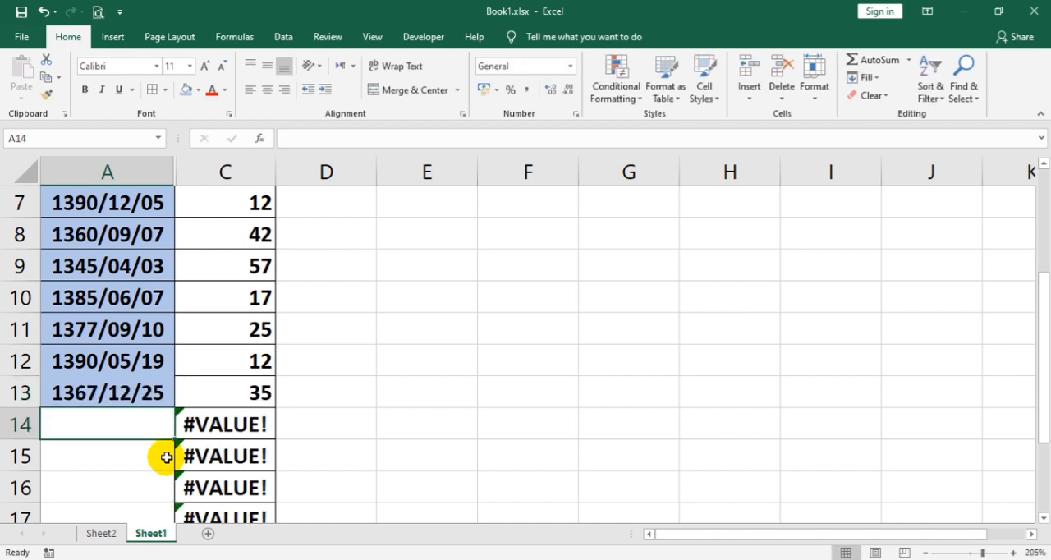
scroll(251, 320, "up", 2)
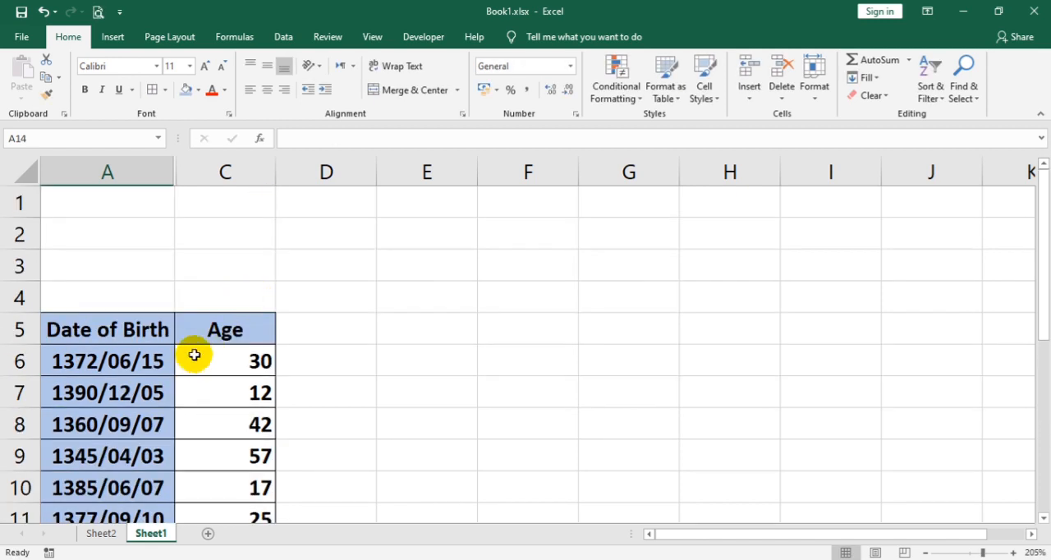
scroll(194, 354, "down", 1)
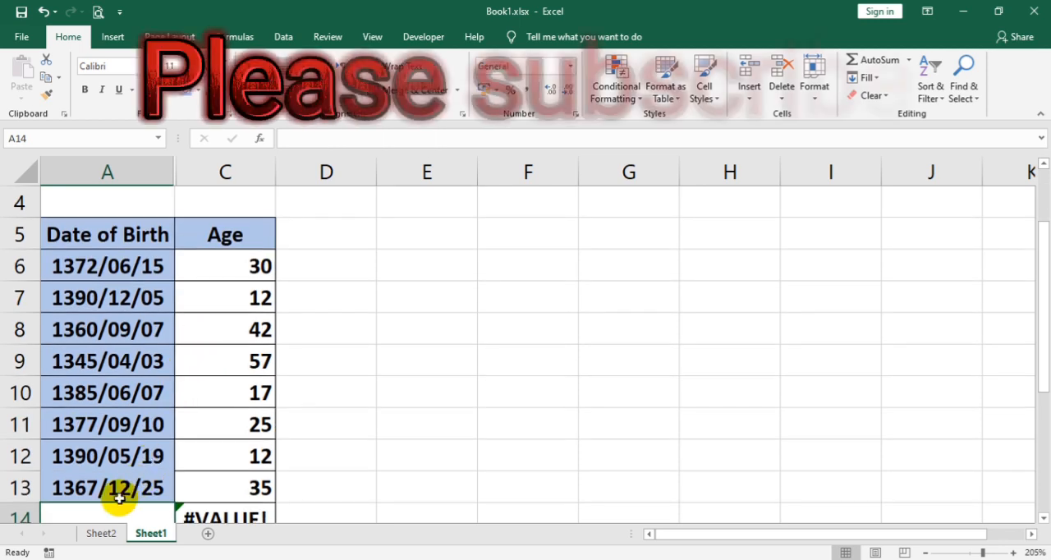